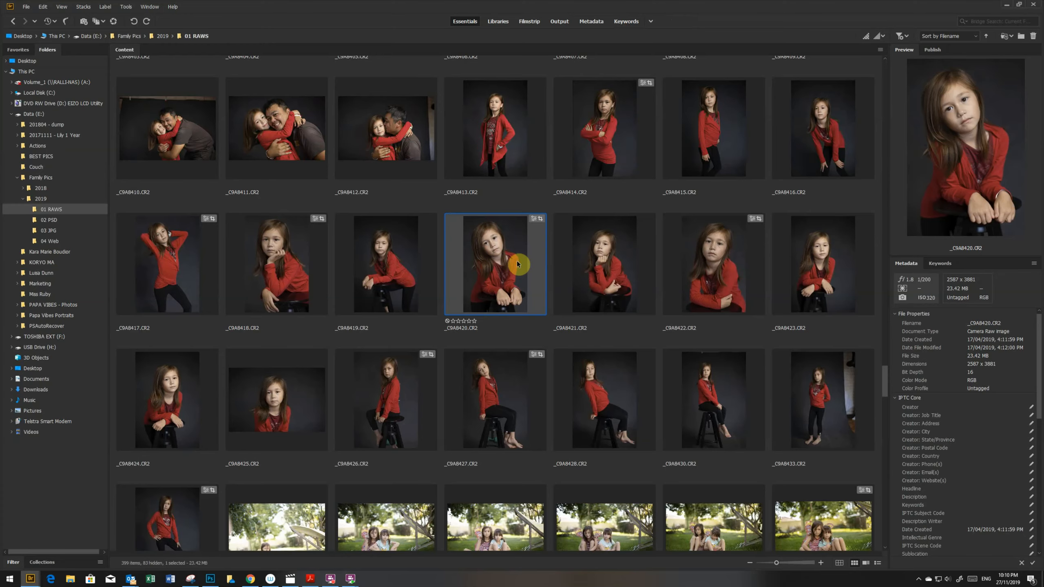
# - Open _C9A8420.CR2 in Camera Raw and set Highlights to -20, Shadows to +83 and Exposure to -0.25
pyautogui.doubleClick(498, 258)
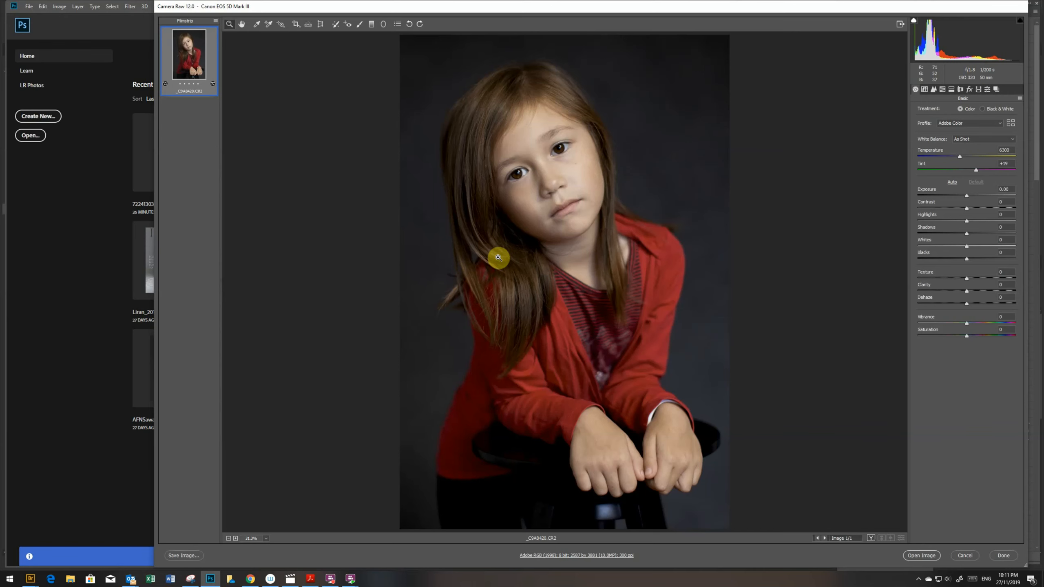
pyautogui.click(954, 221)
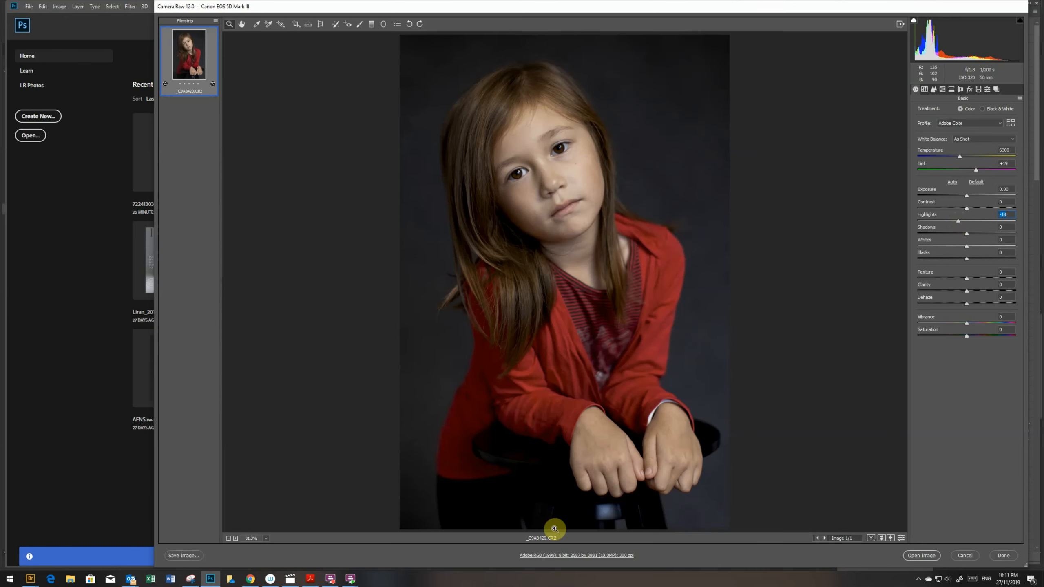
pyautogui.click(989, 234)
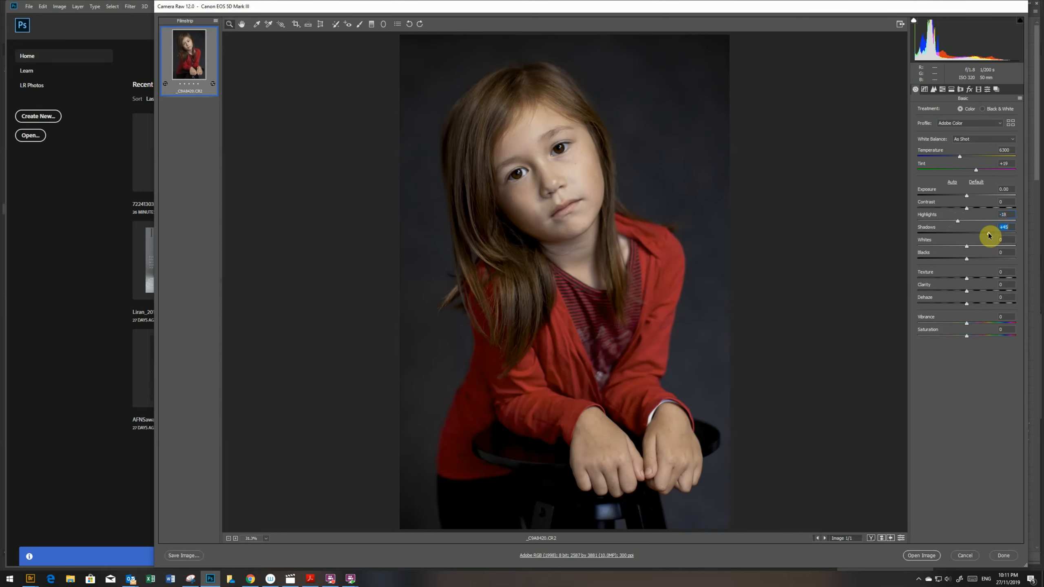
pyautogui.moveTo(988, 235); pyautogui.dragTo(1007, 238)
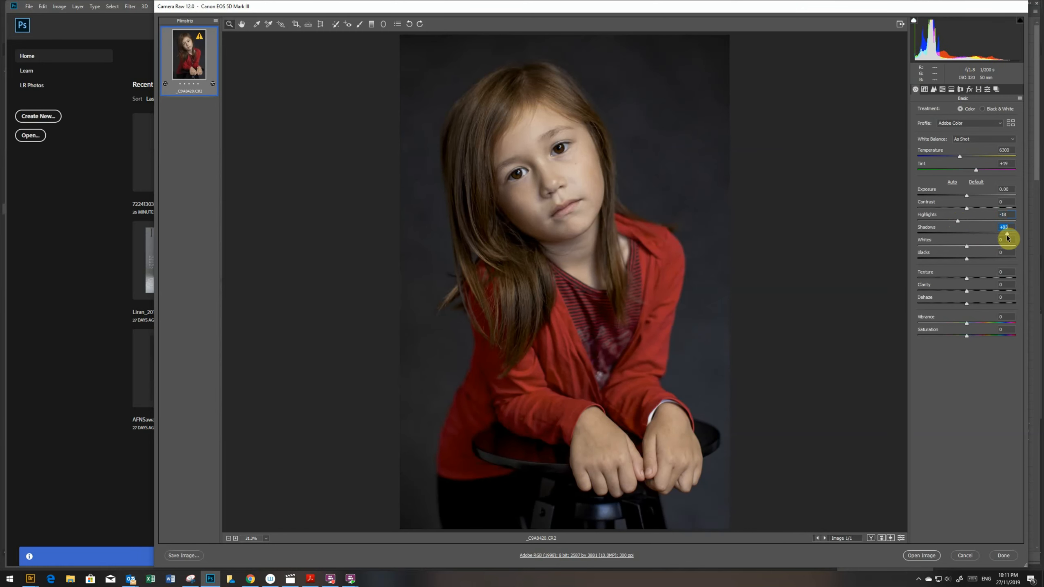
pyautogui.click(942, 222)
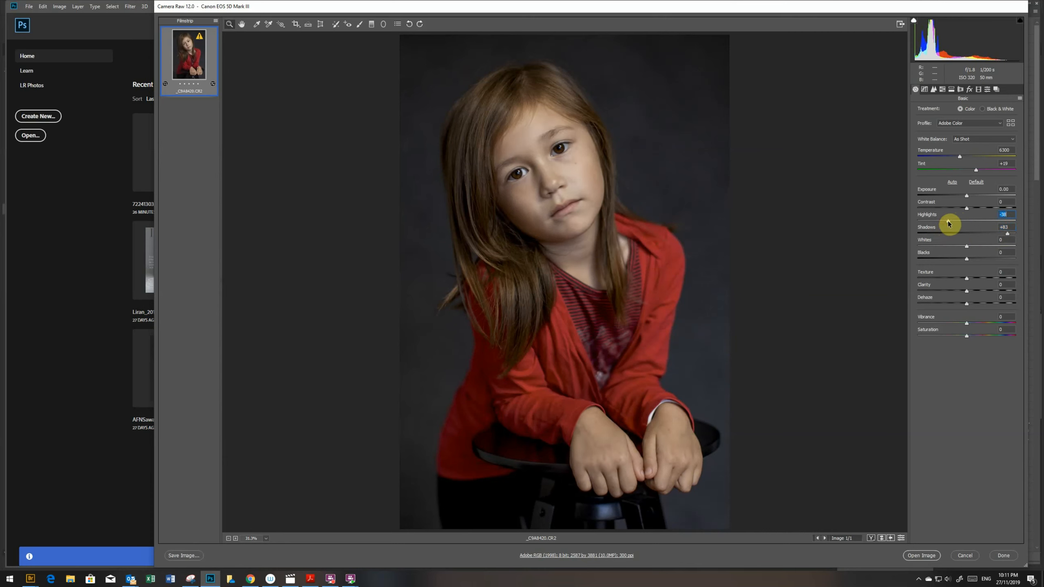
pyautogui.moveTo(948, 223); pyautogui.dragTo(964, 198)
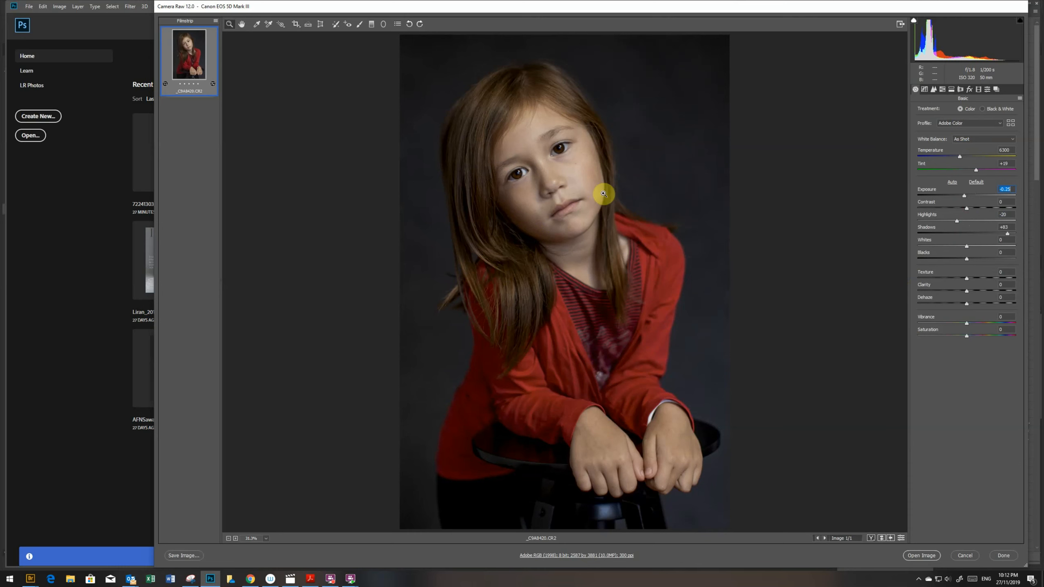
# - Neutralise the white balance by sampling the dark grey backdrop beside the girl, ending with a sample near her shoulder
pyautogui.click(258, 26)
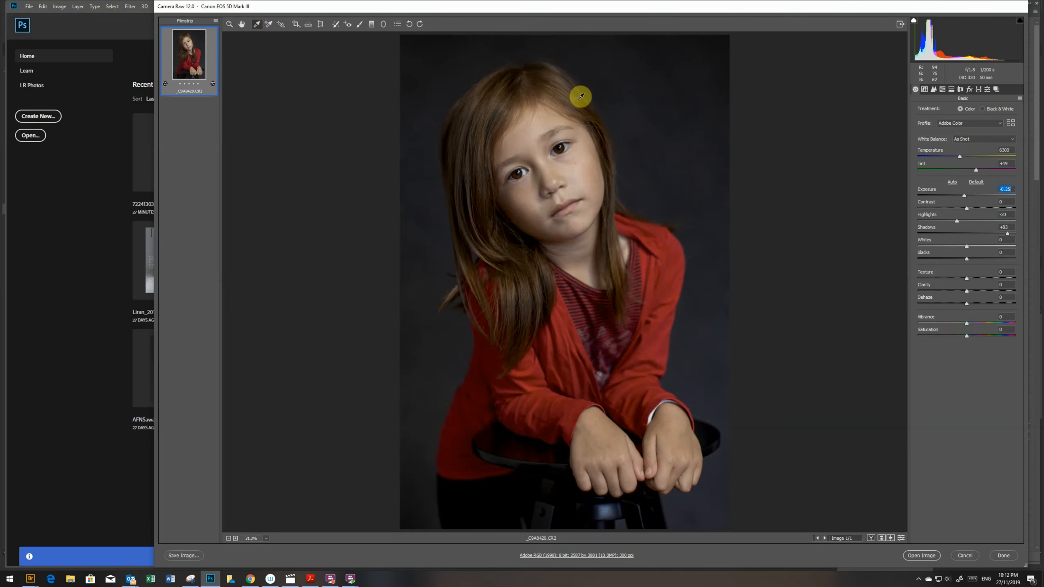
pyautogui.click(650, 96)
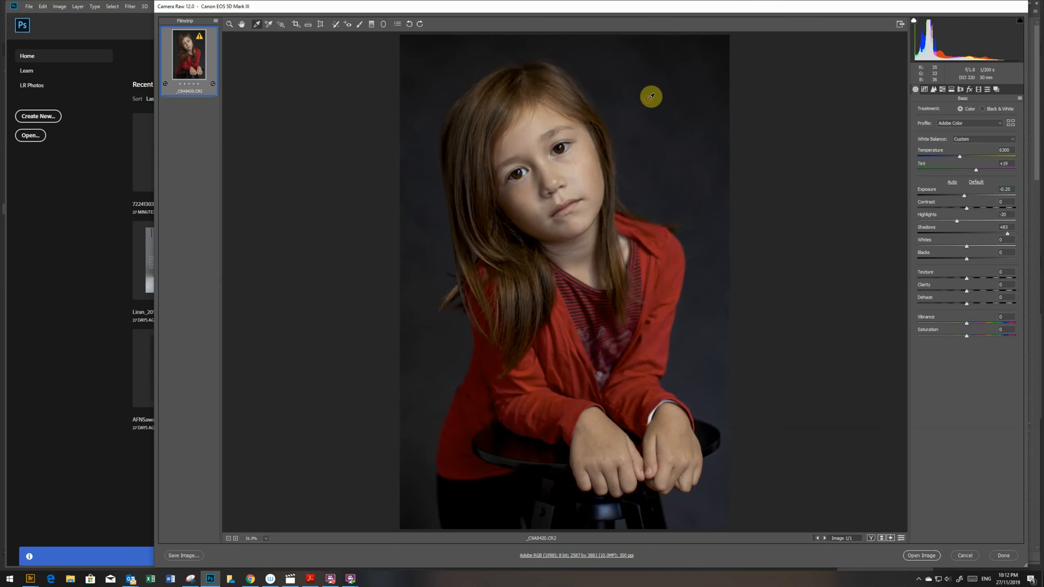
pyautogui.click(709, 264)
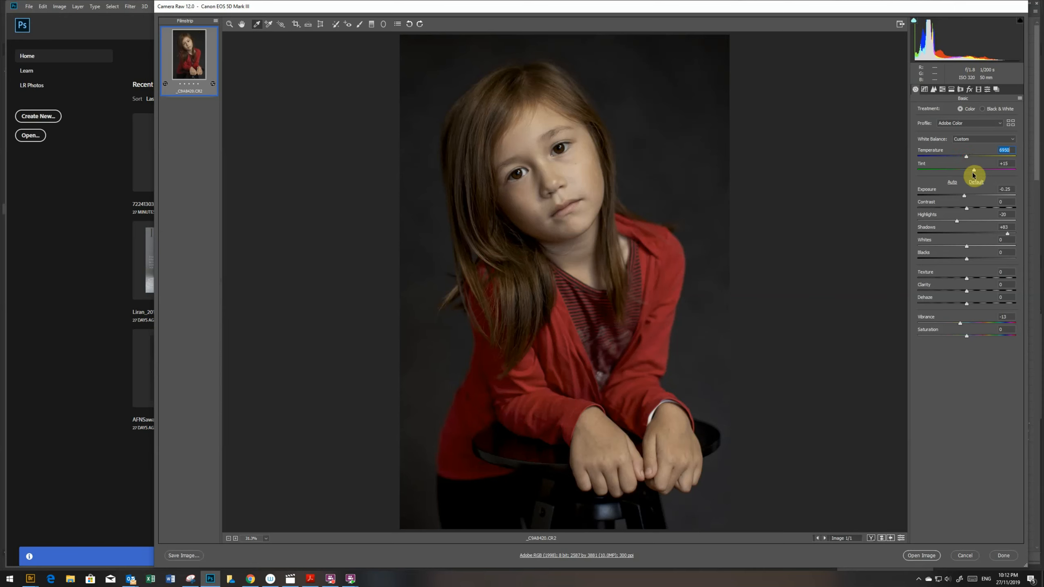
# - Reduce Vibrance to about -13 and Highlights to about -23, then open the raw photo in Photoshop
pyautogui.press('Tab')
pyautogui.moveTo(950, 224); pyautogui.dragTo(949, 222)
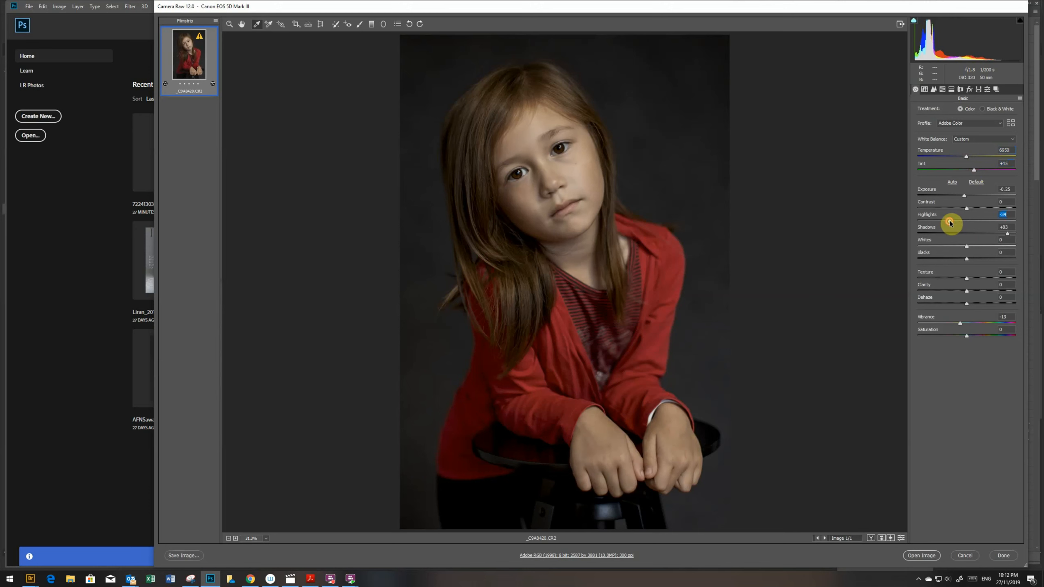
pyautogui.click(924, 557)
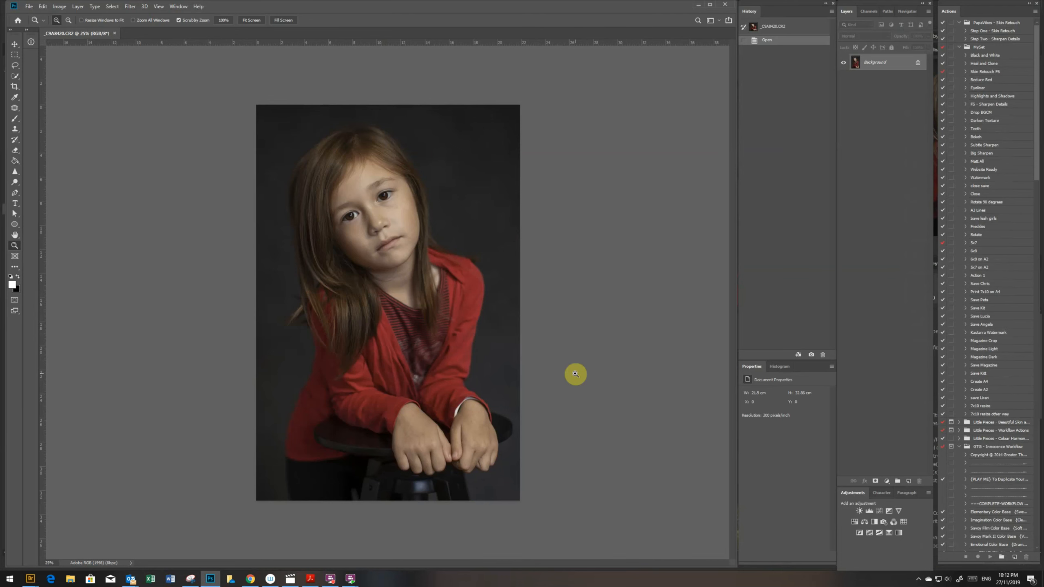
# - Run the Skin Retouch FS action from MySet and hide the Skin Texture layer it creates
pyautogui.click(979, 71)
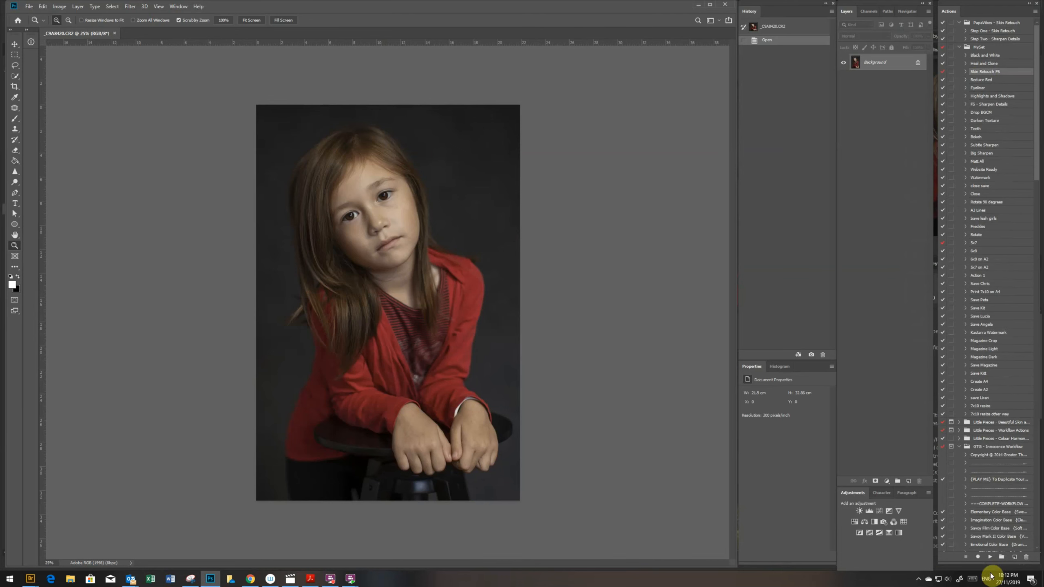
pyautogui.click(989, 556)
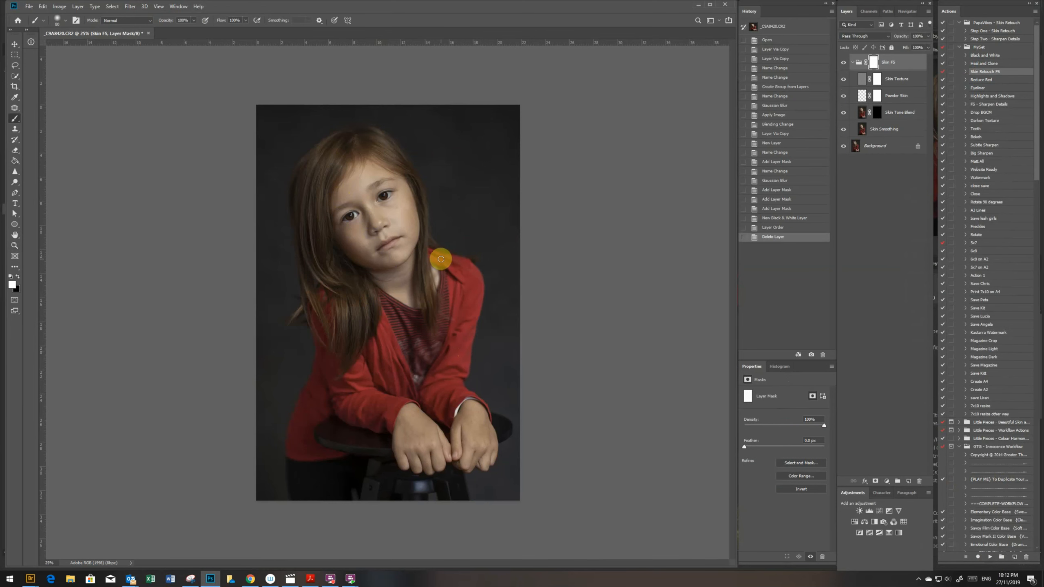
pyautogui.click(843, 79)
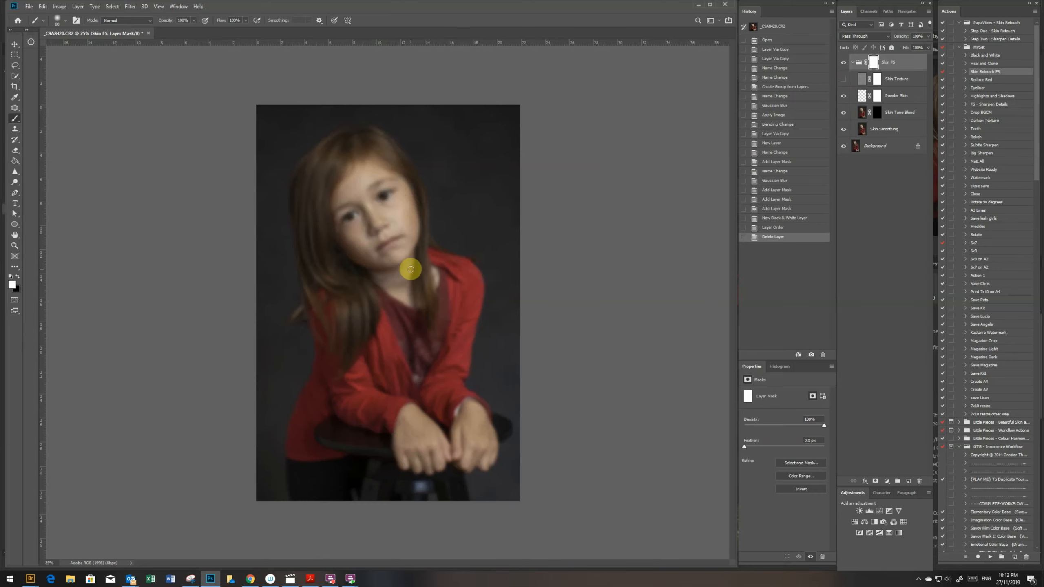
# - Paint white on the Skin Tone Blend mask over the forehead, cheeks, chin and nose, using a 125-pixel brush at reduced opacity
pyautogui.press('z')
pyautogui.click(396, 205)
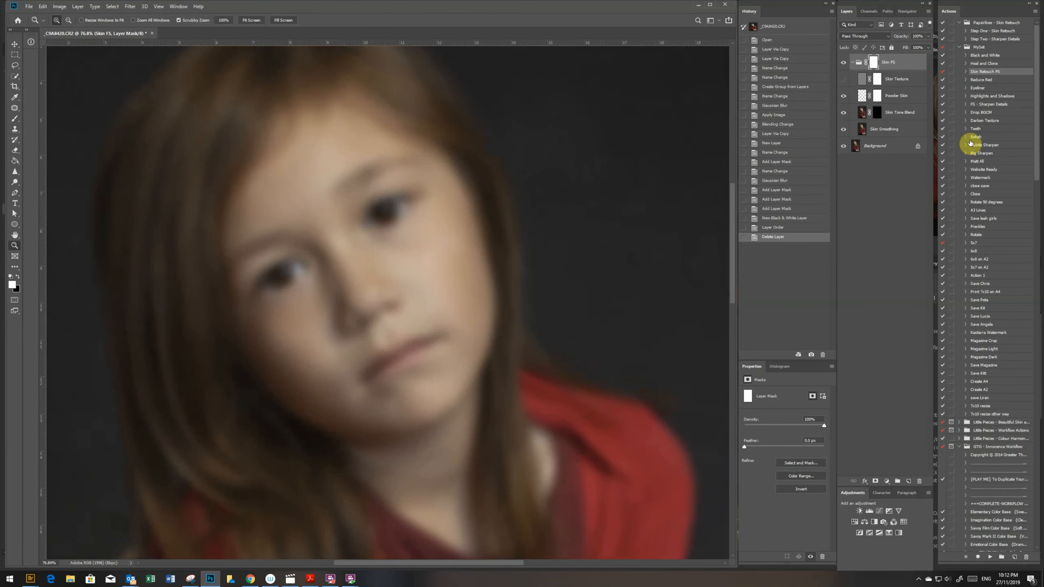
pyautogui.click(874, 116)
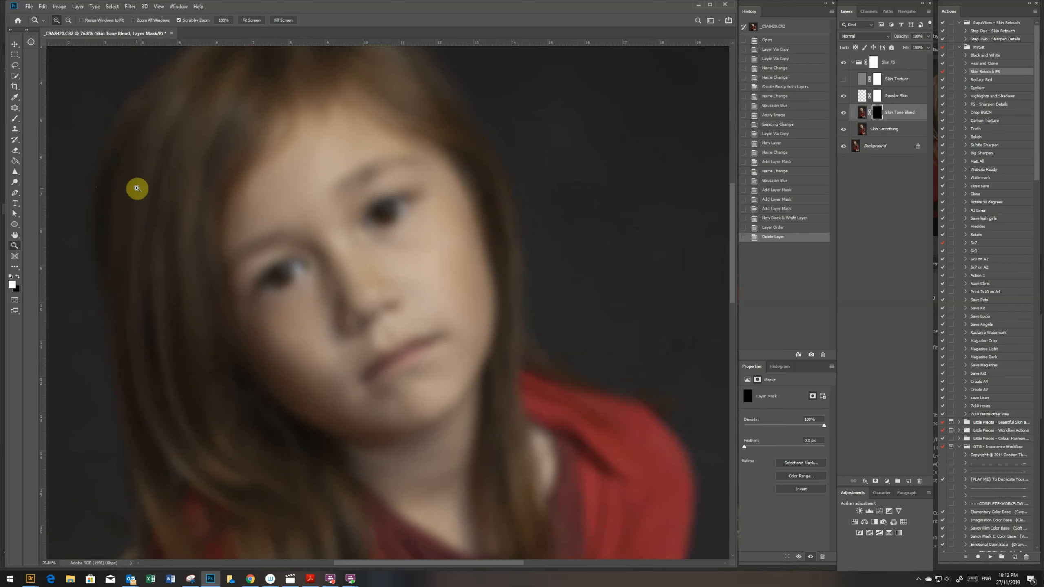
pyautogui.press('b')
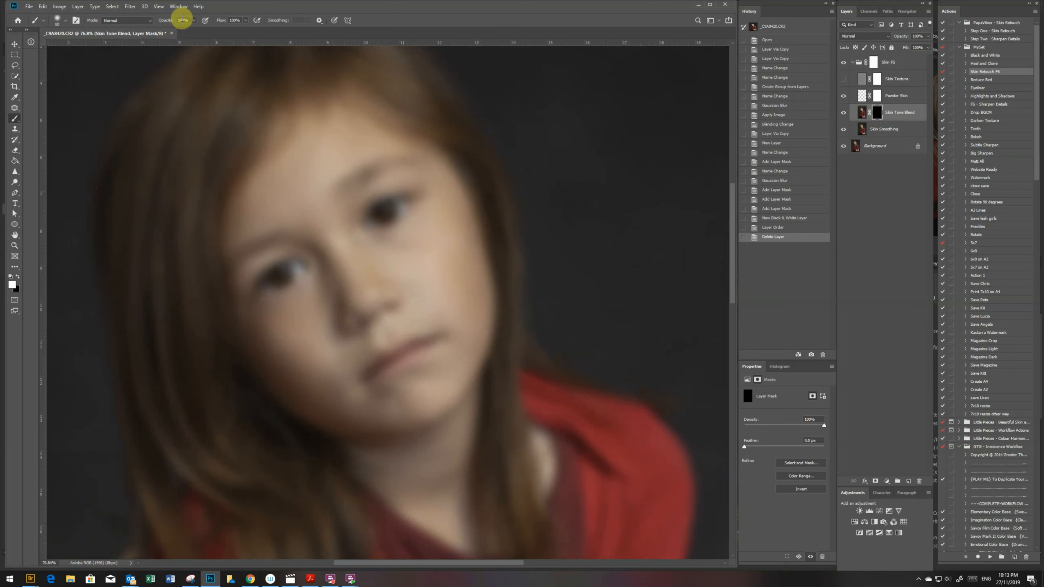
pyautogui.click(186, 20)
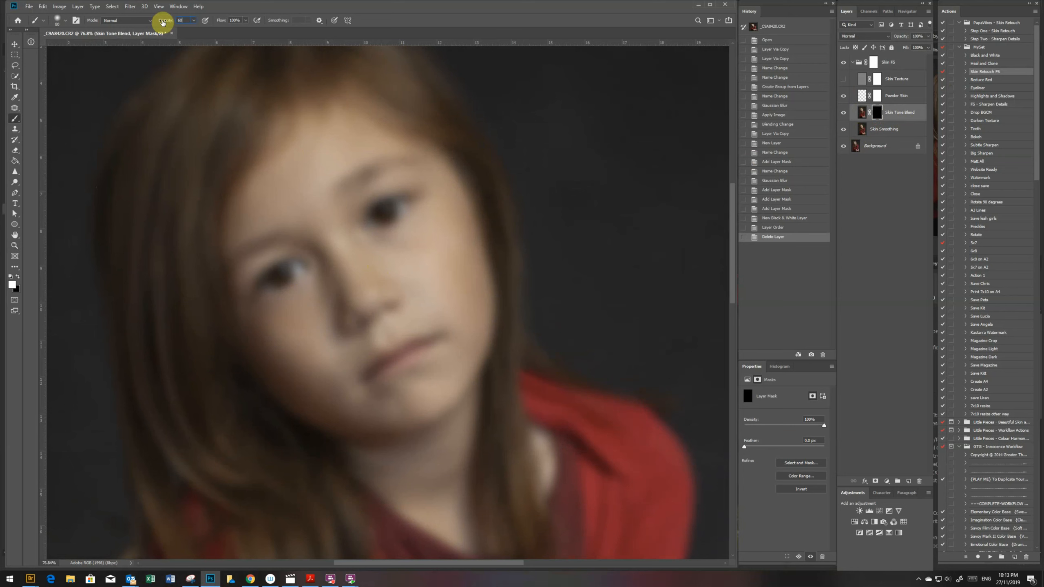
pyautogui.click(321, 163)
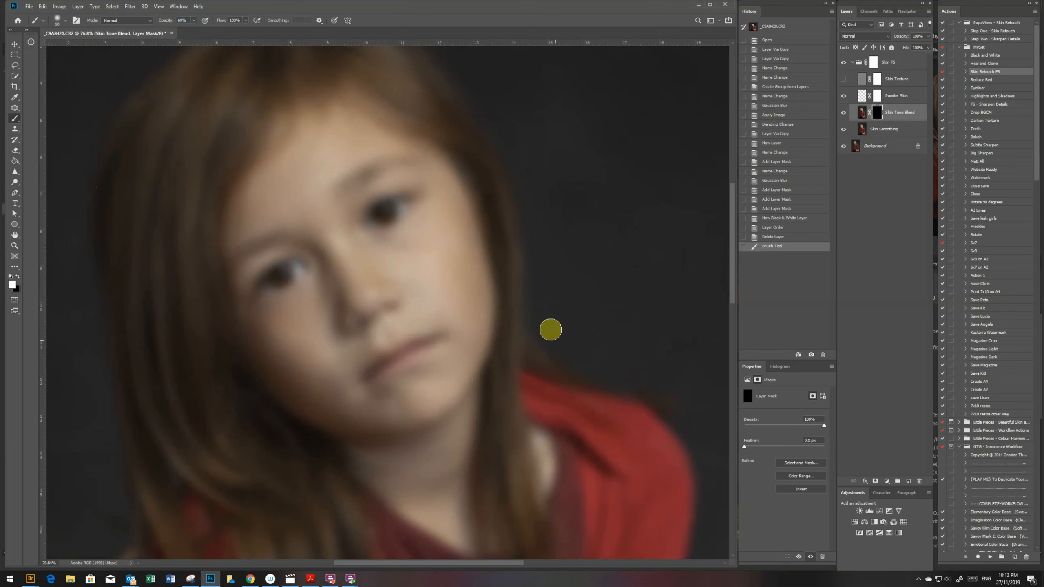
pyautogui.press(']')
pyautogui.press(']')
pyautogui.press(']')
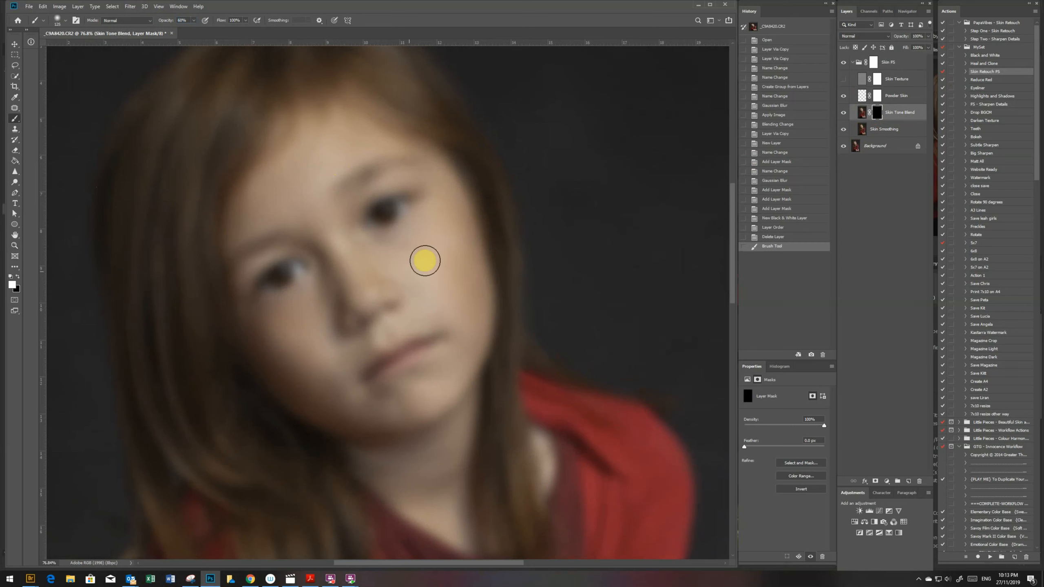
pyautogui.moveTo(470, 309); pyautogui.dragTo(468, 381)
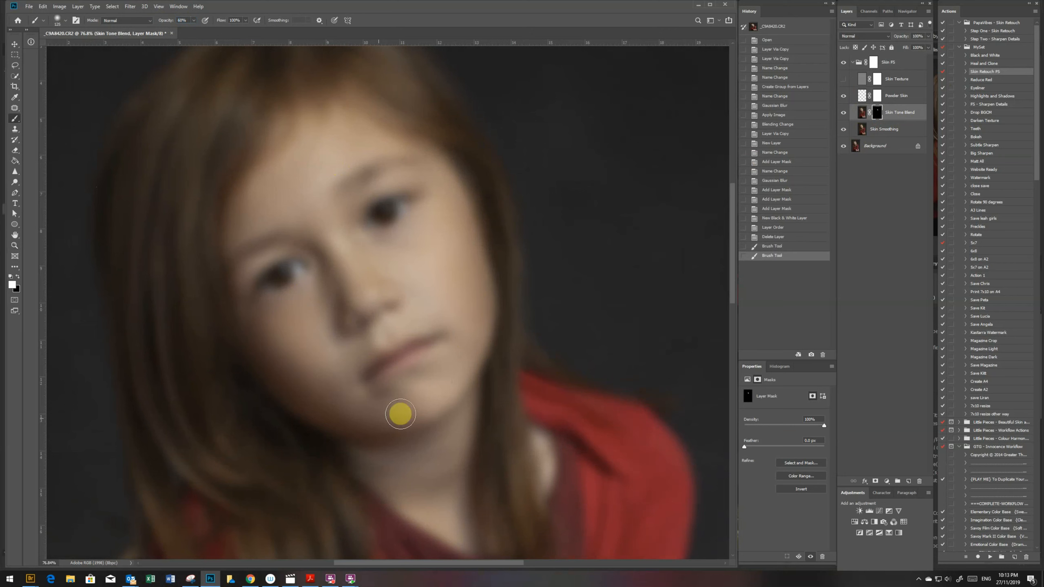
pyautogui.moveTo(274, 368); pyautogui.dragTo(268, 344)
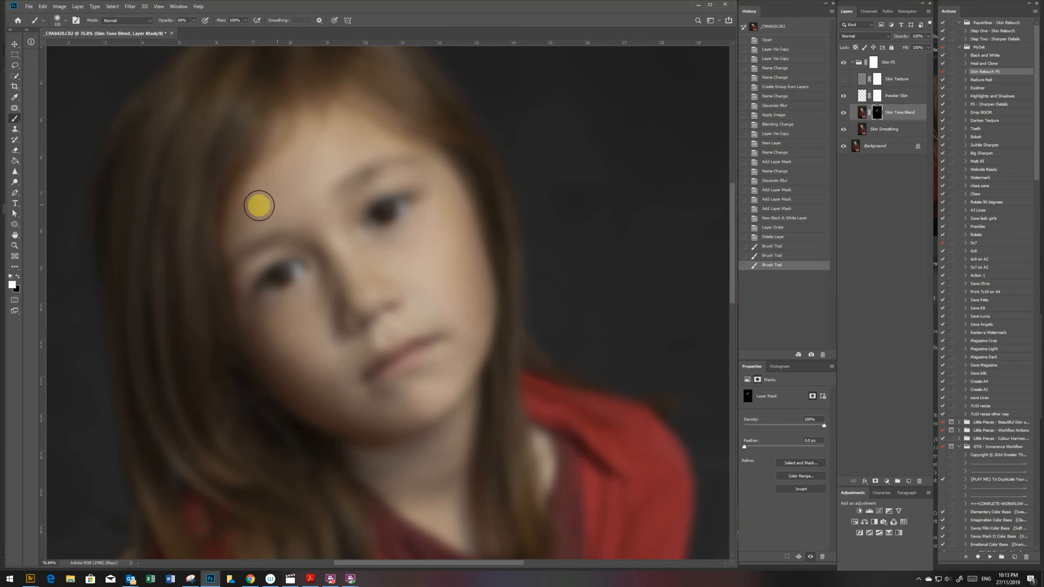
pyautogui.moveTo(303, 204); pyautogui.dragTo(341, 259)
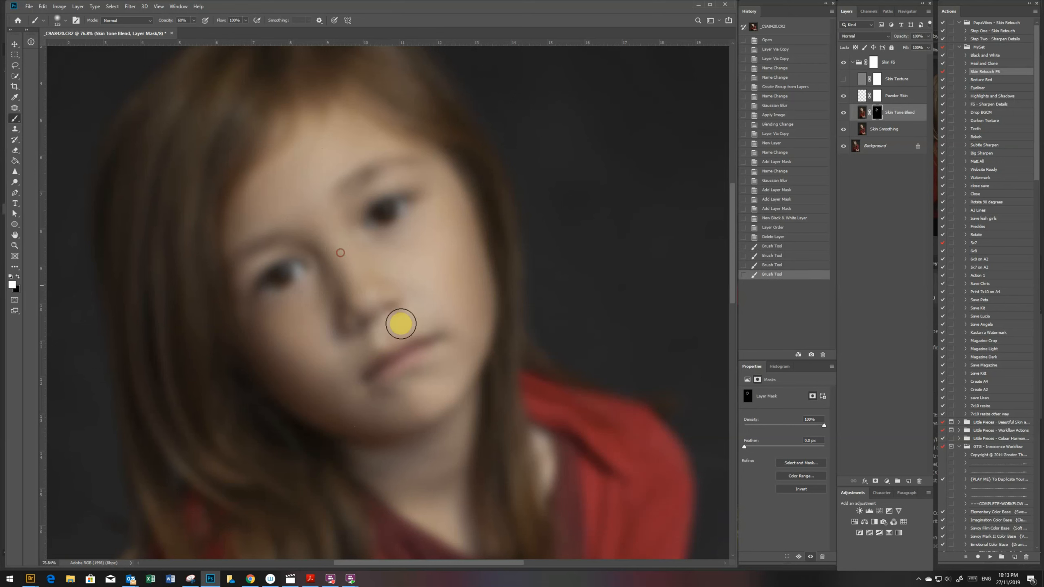
pyautogui.moveTo(406, 241); pyautogui.dragTo(395, 247)
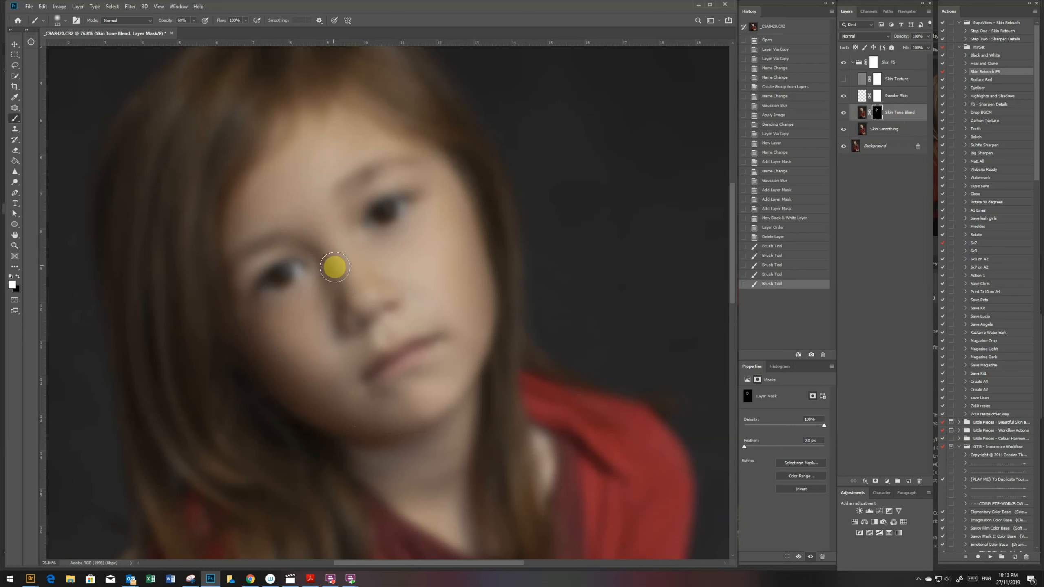
pyautogui.moveTo(343, 327)
pyautogui.mouseDown()
pyautogui.moveTo(334, 294)
pyautogui.moveTo(312, 412)
pyautogui.mouseUp()
pyautogui.moveTo(330, 269)
pyautogui.mouseDown()
pyautogui.moveTo(322, 247)
pyautogui.moveTo(324, 255)
pyautogui.mouseUp()
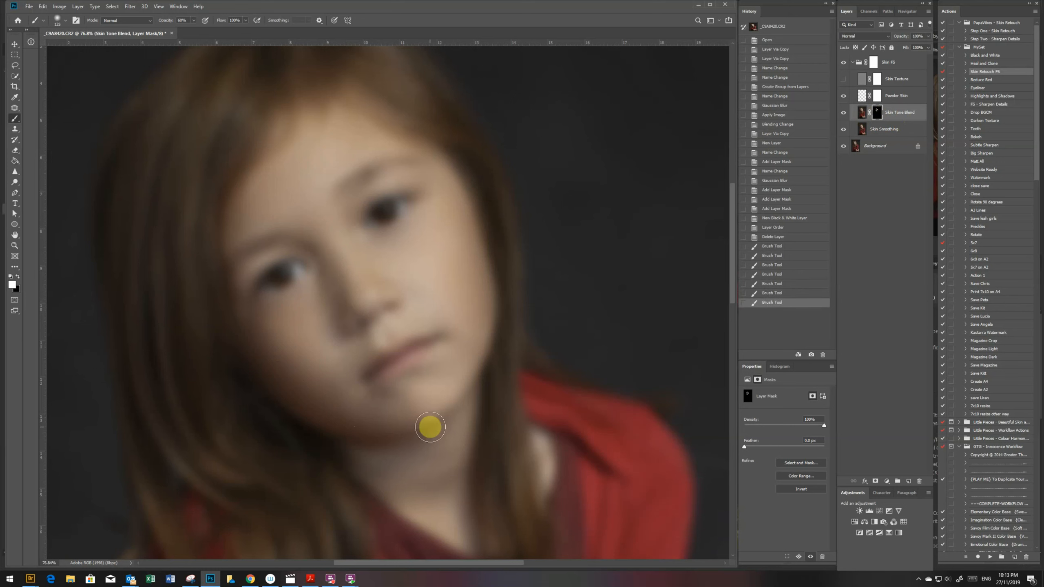
pyautogui.hotkey('ctrl', 'z')
pyautogui.hotkey('ctrl', 'z')
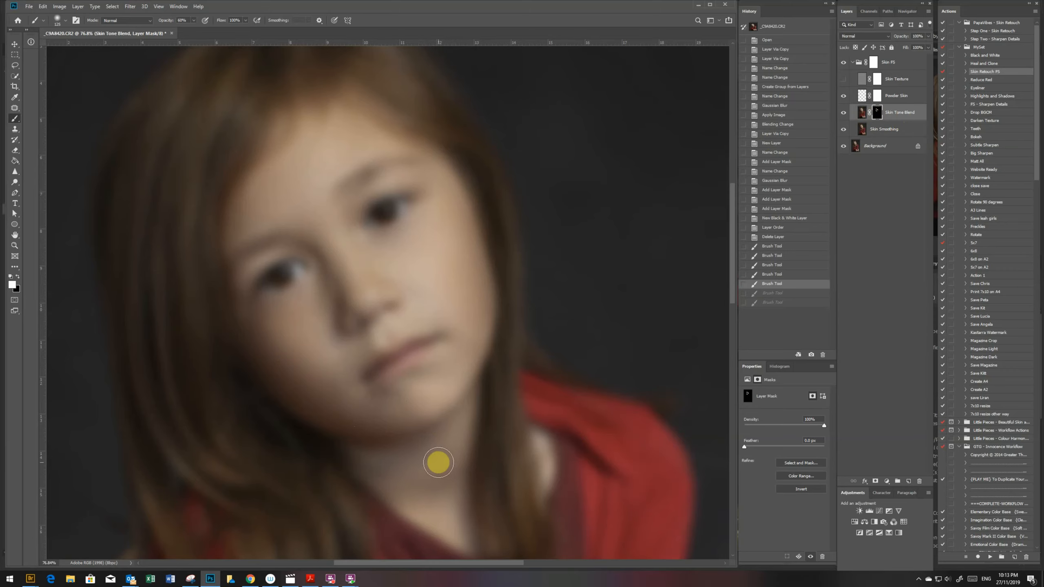
# - Paint white on the Skin Tone Blend mask over the neck and the backs of both hands
pyautogui.click(446, 490)
pyautogui.moveTo(734, 216); pyautogui.dragTo(758, 369)
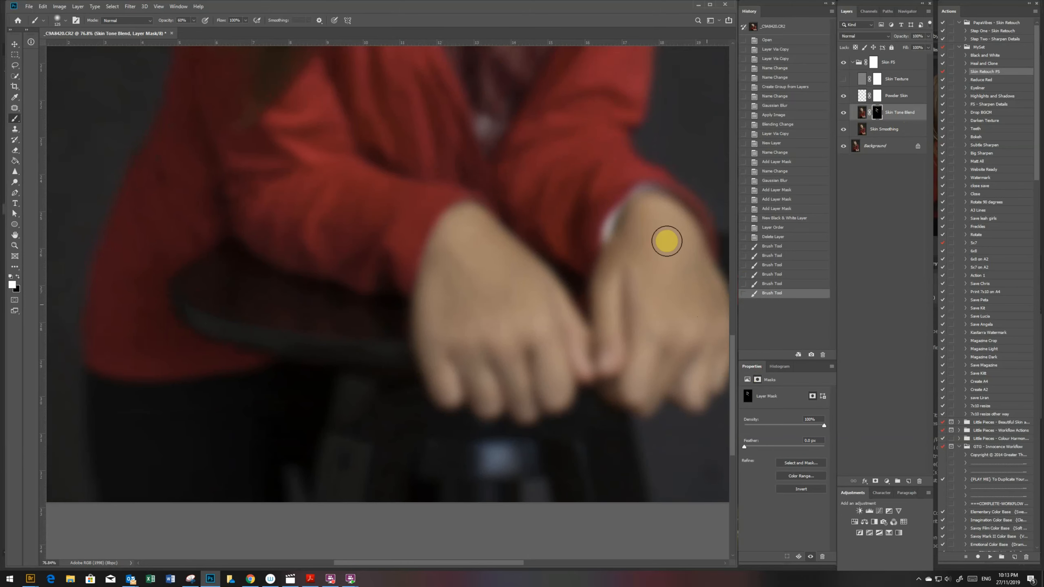
pyautogui.click(664, 289)
pyautogui.moveTo(474, 301)
pyautogui.mouseDown()
pyautogui.moveTo(510, 298)
pyautogui.moveTo(452, 246)
pyautogui.mouseUp()
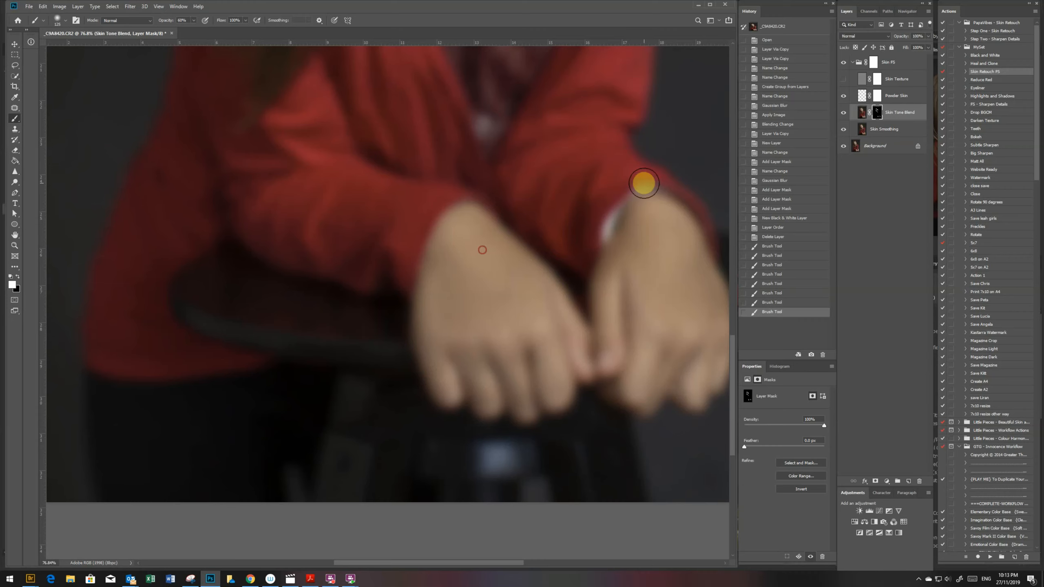
# - Compare the face with and without the Skin Tone Blend layer, then show the Skin Texture layer again
pyautogui.moveTo(731, 352); pyautogui.dragTo(707, 204)
pyautogui.click(844, 111)
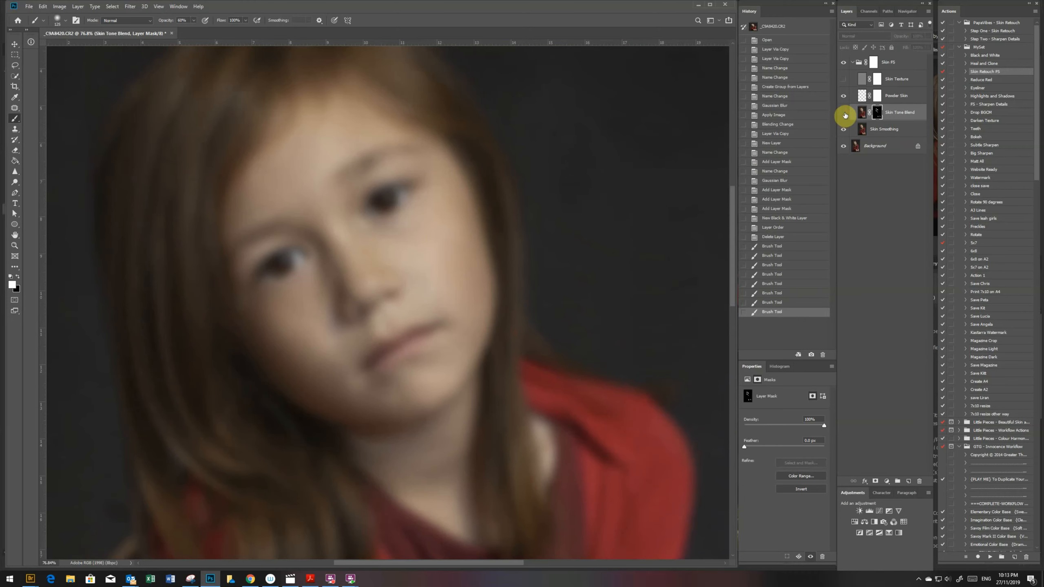
pyautogui.click(844, 112)
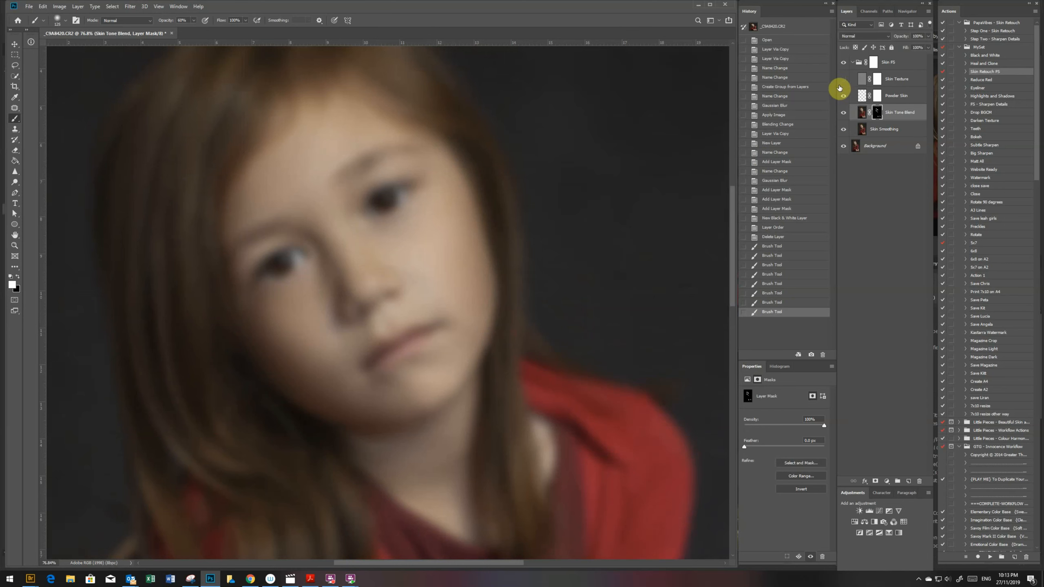
pyautogui.click(844, 80)
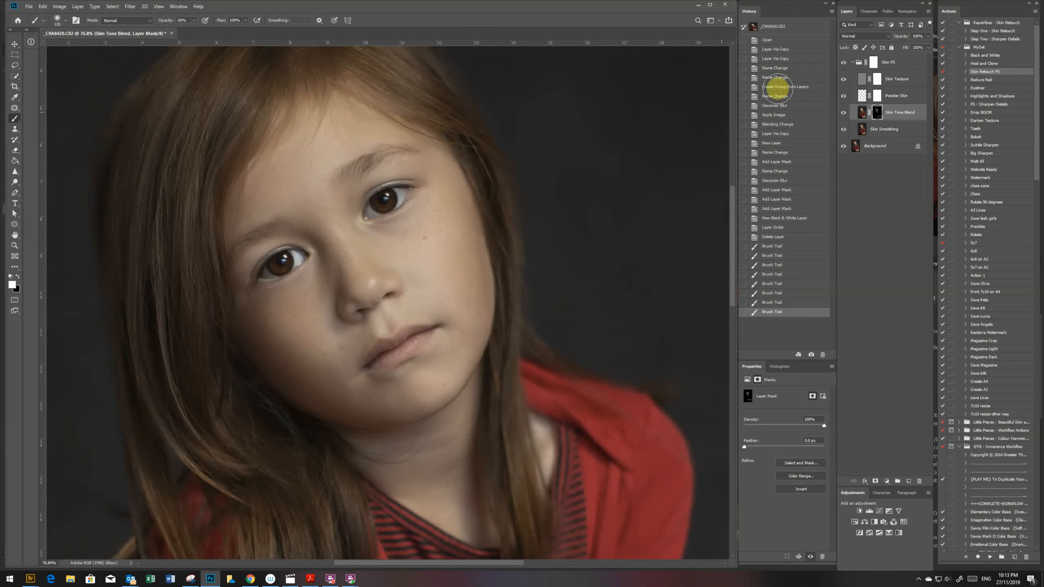
# - On the Powder Skin layer, sample the lit cheek's skin tone and paint it under the child's left eye at 30% brush opacity
pyautogui.click(862, 97)
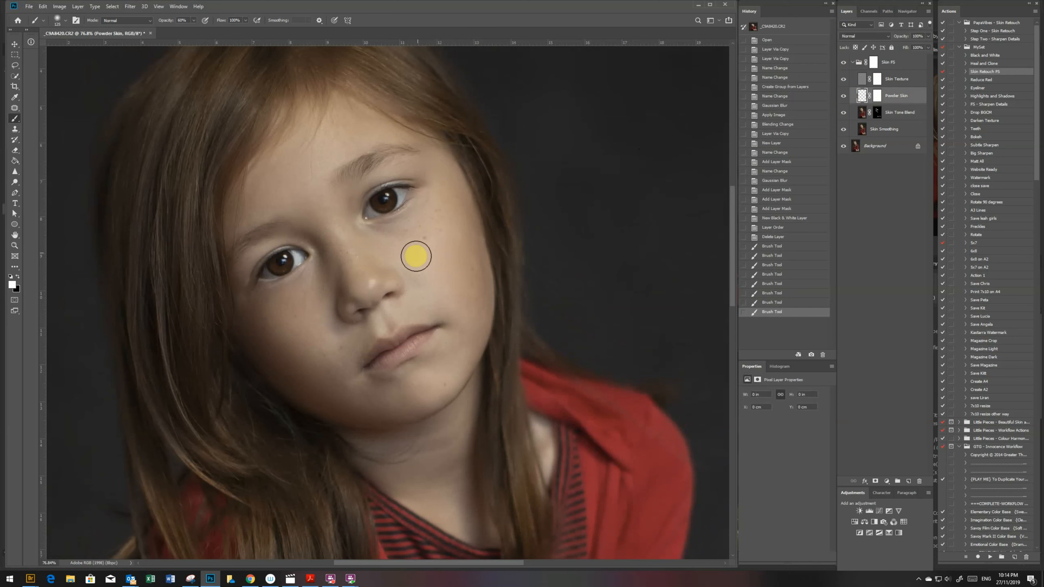
pyautogui.press('i')
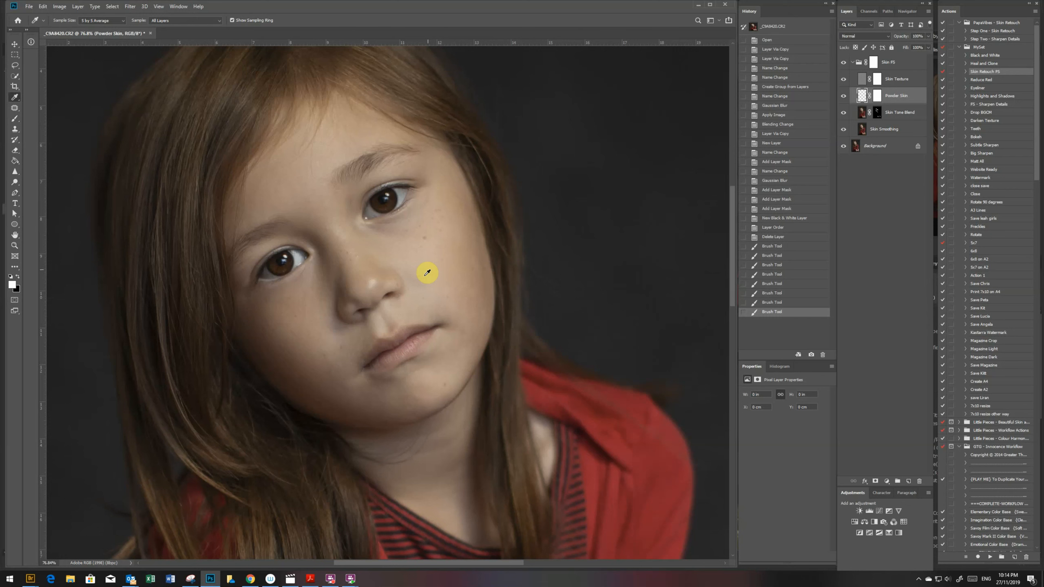
pyautogui.click(406, 250)
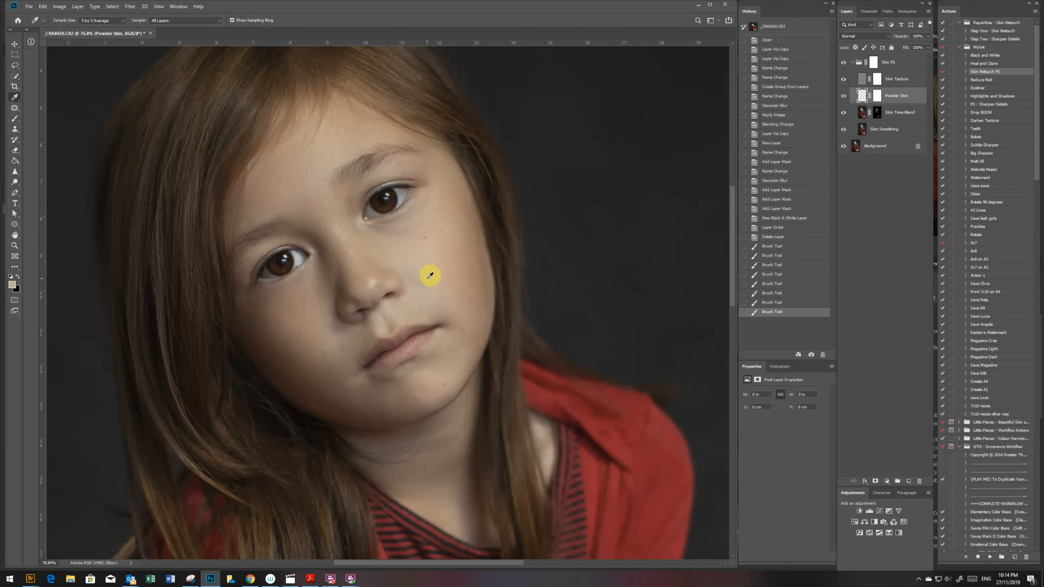
pyautogui.press('b')
pyautogui.moveTo(185, 20); pyautogui.dragTo(167, 21)
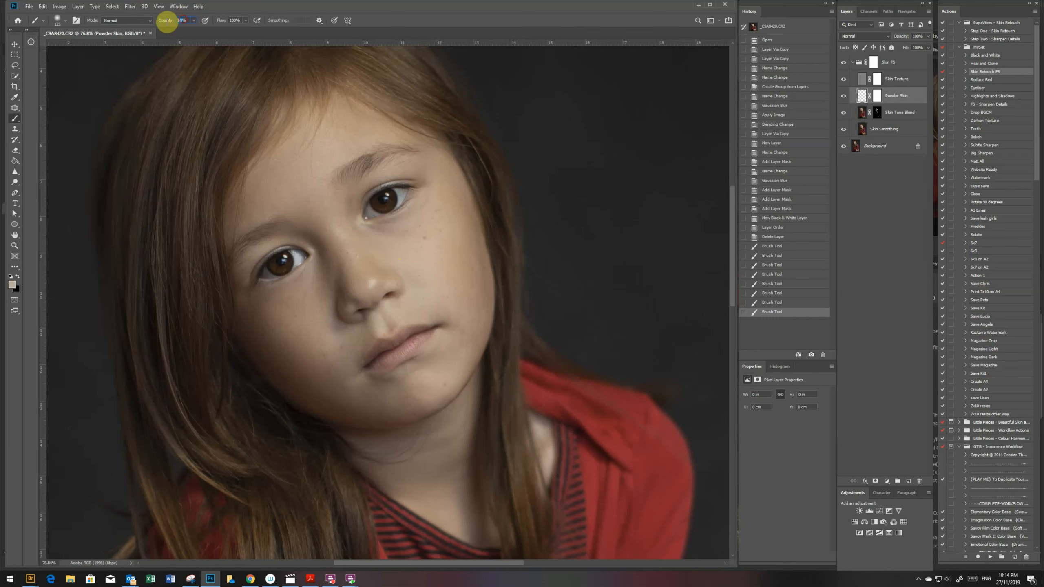
pyautogui.write('50')
pyautogui.press('Return')
pyautogui.rightClick(161, 42)
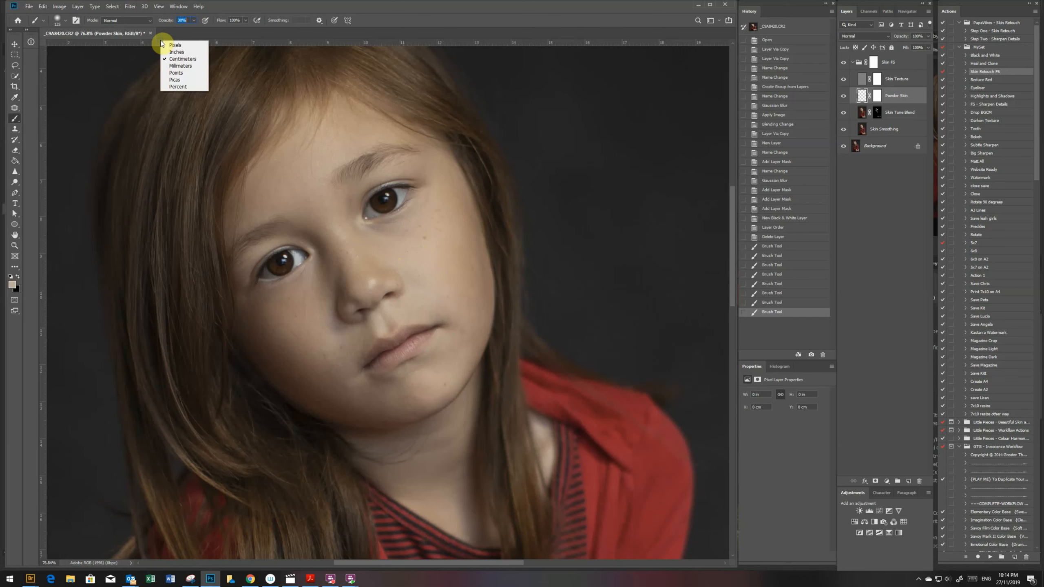
pyautogui.click(214, 38)
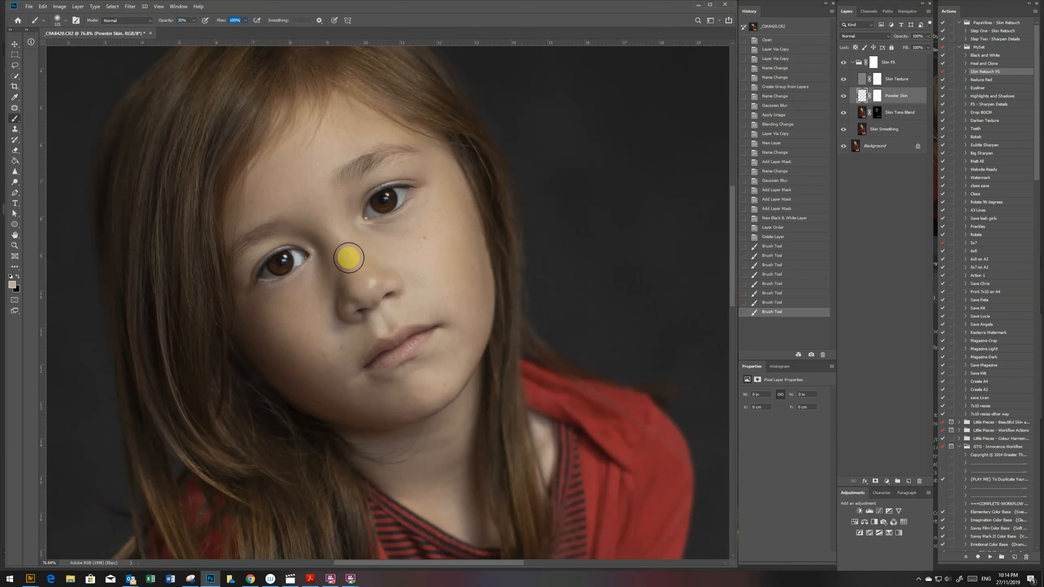
pyautogui.moveTo(413, 225); pyautogui.dragTo(386, 236)
# - Resample a darker skin tone and paint it under the child's right eye on the Powder Skin layer
pyautogui.press('i')
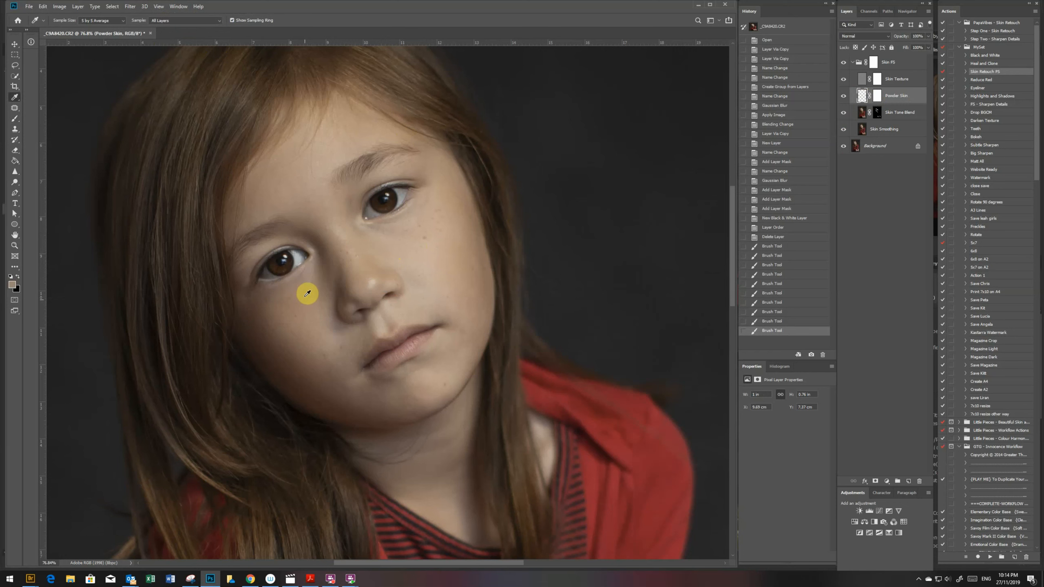
pyautogui.press('b')
pyautogui.moveTo(309, 283)
pyautogui.mouseDown()
pyautogui.moveTo(289, 293)
pyautogui.moveTo(310, 281)
pyautogui.mouseUp()
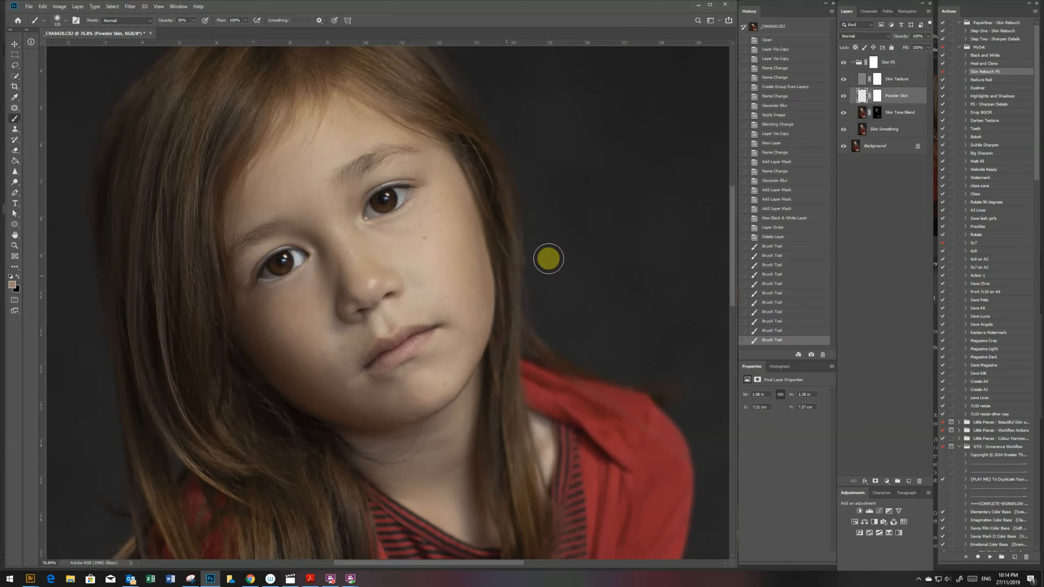
# - Patch the small blemishes around the mouth and on the forehead on the Skin Texture layer
pyautogui.press('z')
pyautogui.moveTo(487, 316); pyautogui.dragTo(473, 302)
pyautogui.keyDown('alt'); pyautogui.click(473, 302); pyautogui.keyUp('alt')
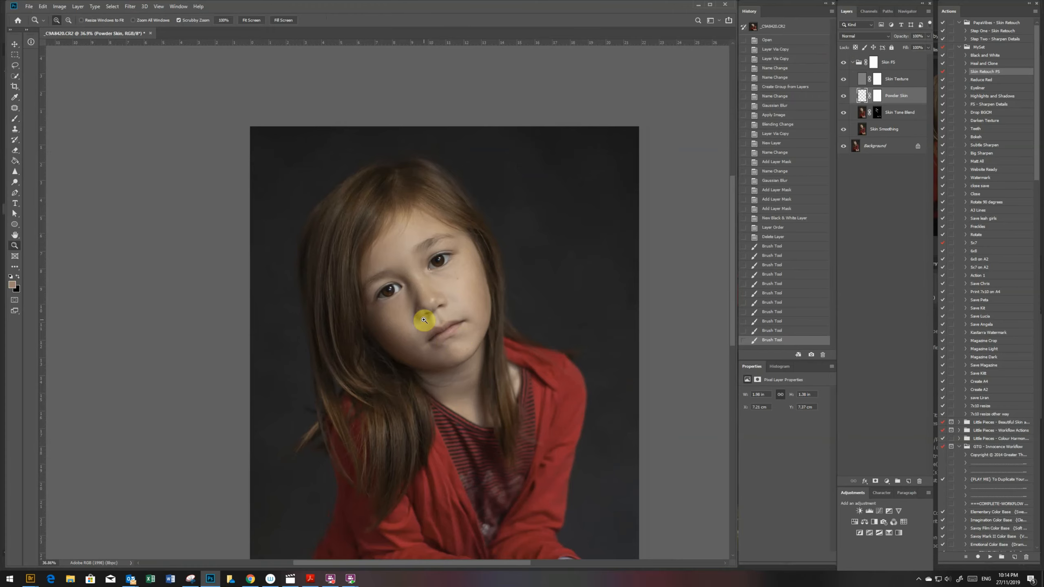
pyautogui.moveTo(431, 320); pyautogui.dragTo(462, 338)
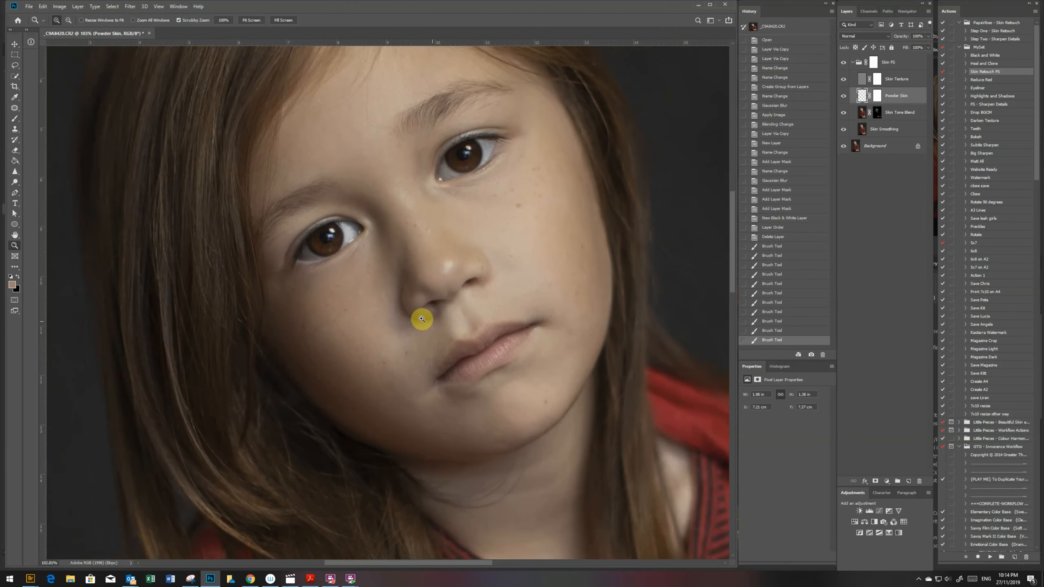
pyautogui.press('j')
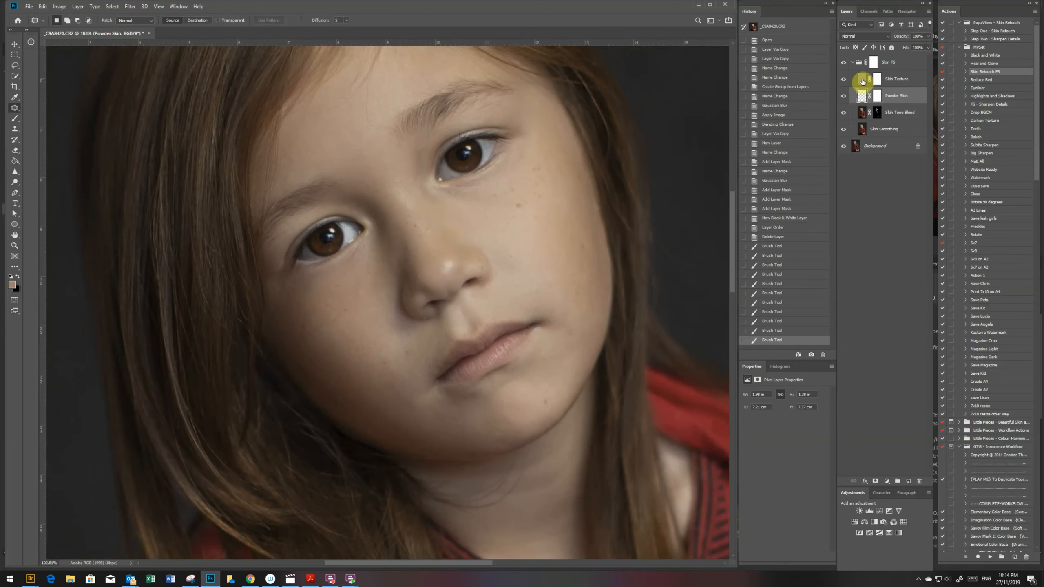
pyautogui.click(863, 80)
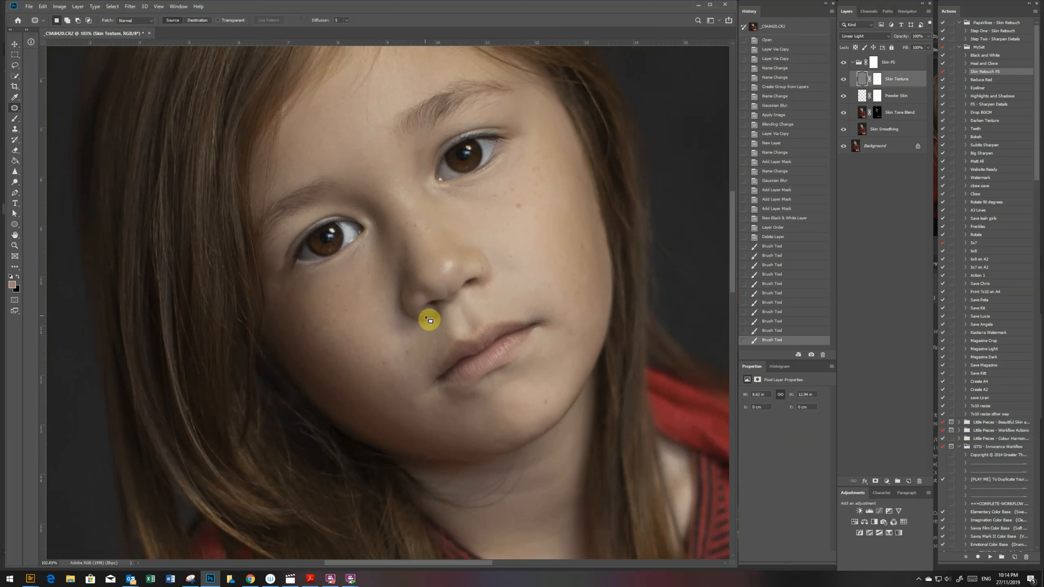
pyautogui.moveTo(429, 323); pyautogui.dragTo(423, 328)
pyautogui.hotkey('ctrl', 'd')
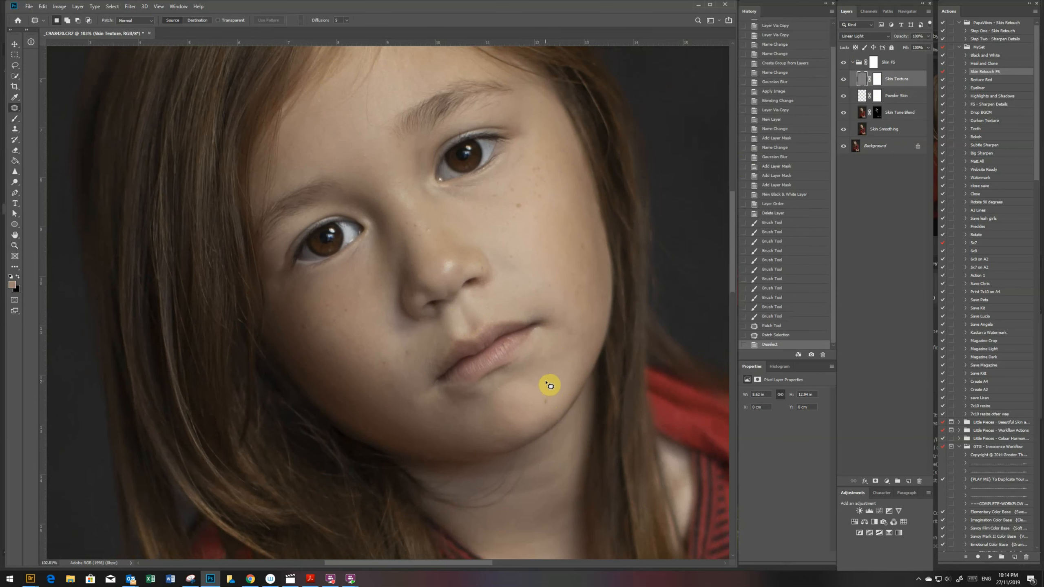
pyautogui.moveTo(367, 106)
pyautogui.mouseDown()
pyautogui.moveTo(361, 126)
pyautogui.moveTo(389, 118)
pyautogui.moveTo(382, 98)
pyautogui.mouseUp()
pyautogui.hotkey('ctrl', 'd')
pyautogui.moveTo(381, 110)
pyautogui.mouseDown()
pyautogui.moveTo(362, 114)
pyautogui.moveTo(365, 130)
pyautogui.mouseUp()
pyautogui.hotkey('ctrl', 'd')
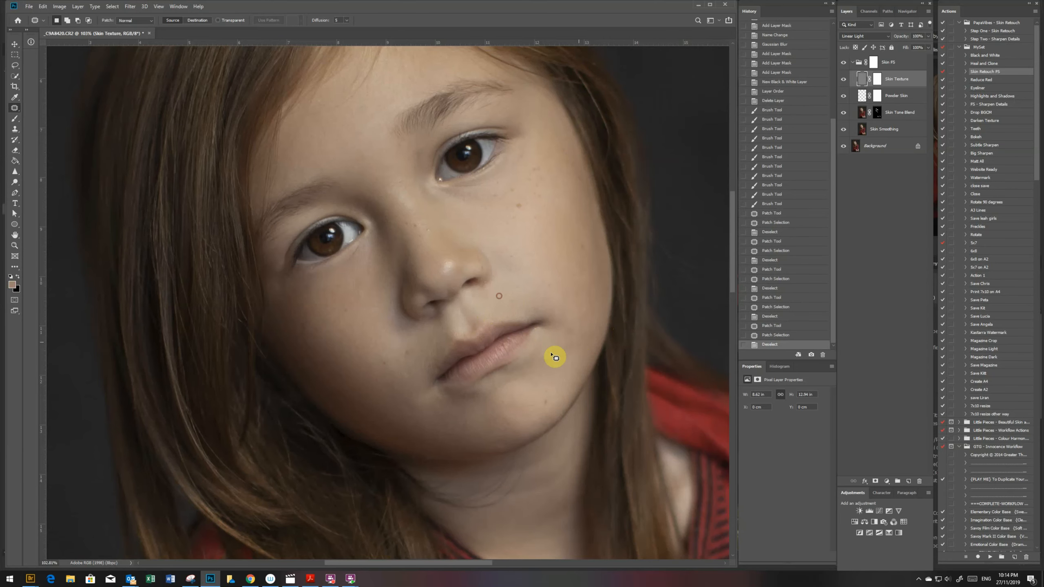
# - Paint black on the Skin Texture layer mask over the cheeks, chin and nose at 30% brush opacity to soften the texture
pyautogui.press('z')
pyautogui.moveTo(537, 379); pyautogui.dragTo(410, 233)
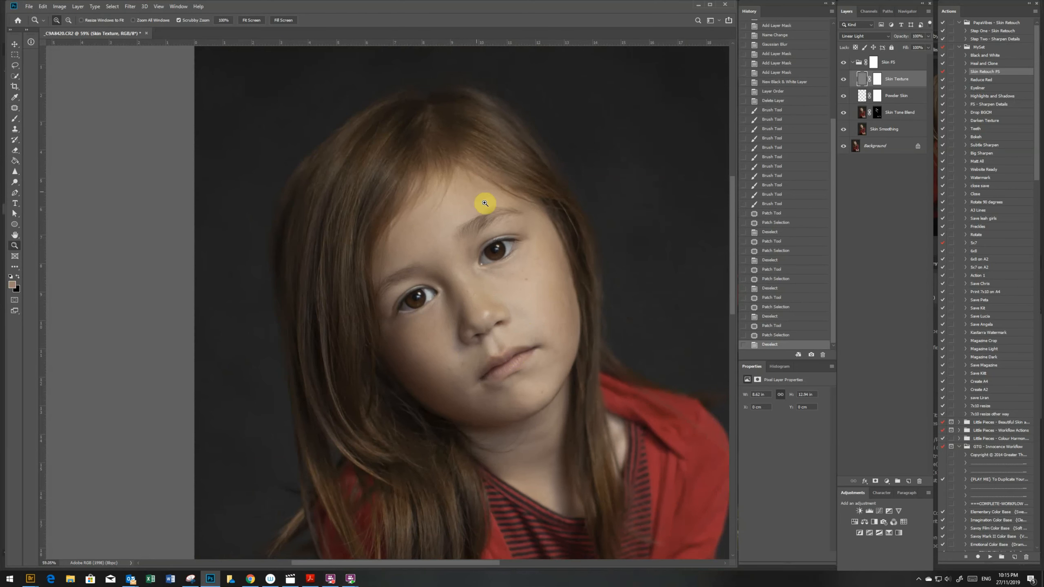
pyautogui.moveTo(477, 338); pyautogui.dragTo(508, 344)
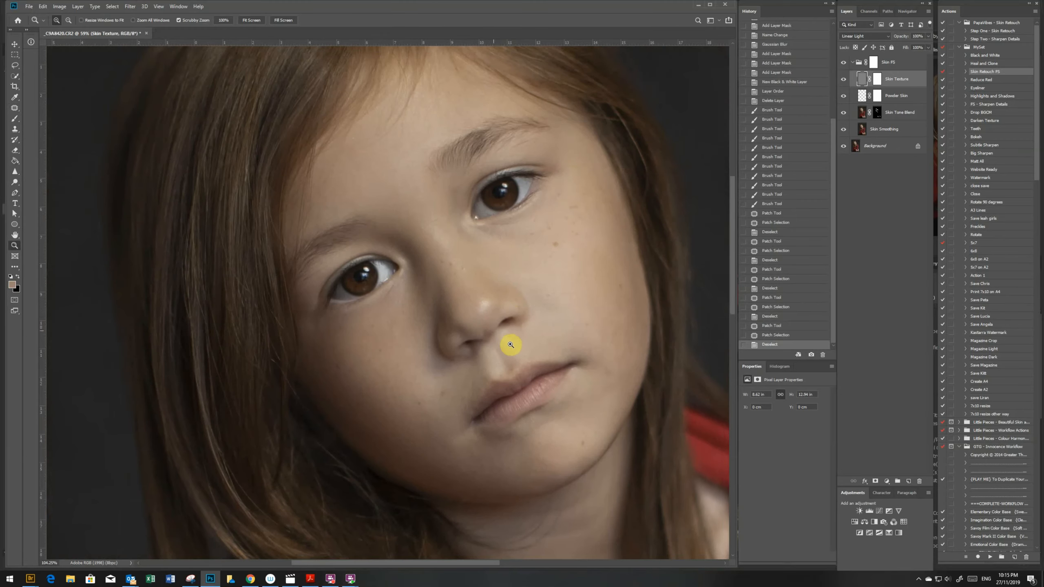
pyautogui.click(886, 80)
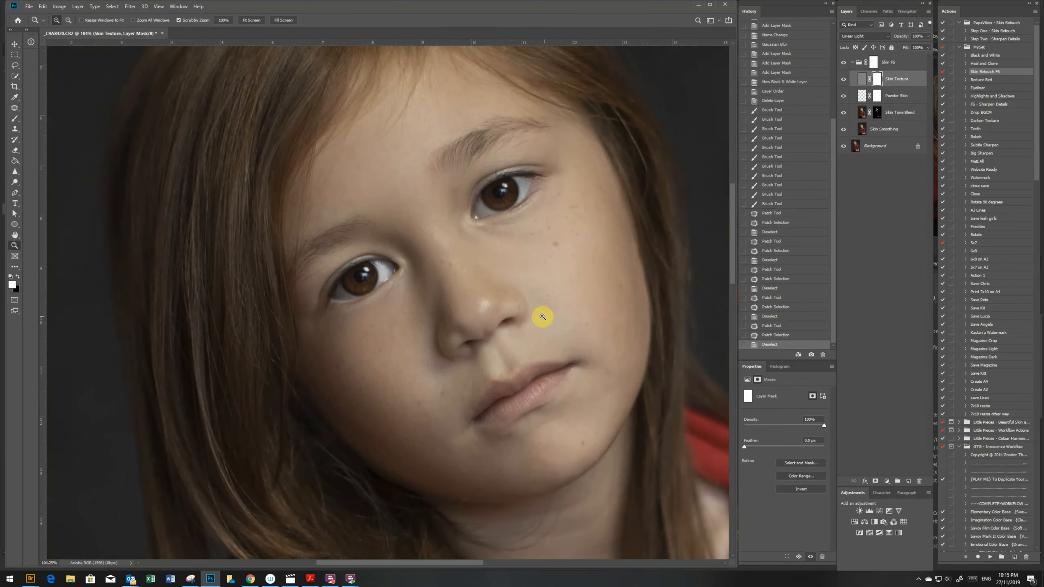
pyautogui.press('b')
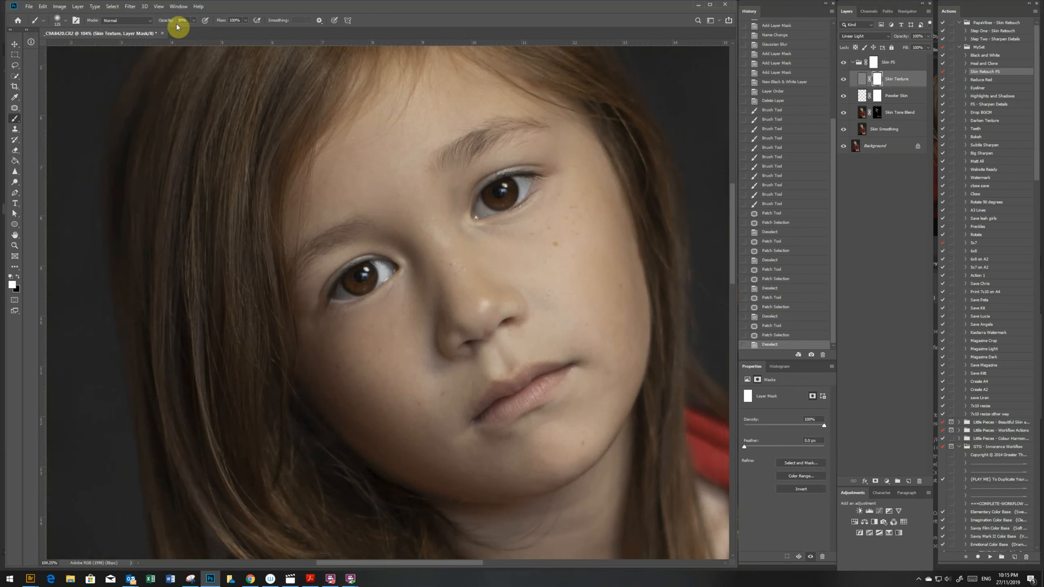
pyautogui.press('x')
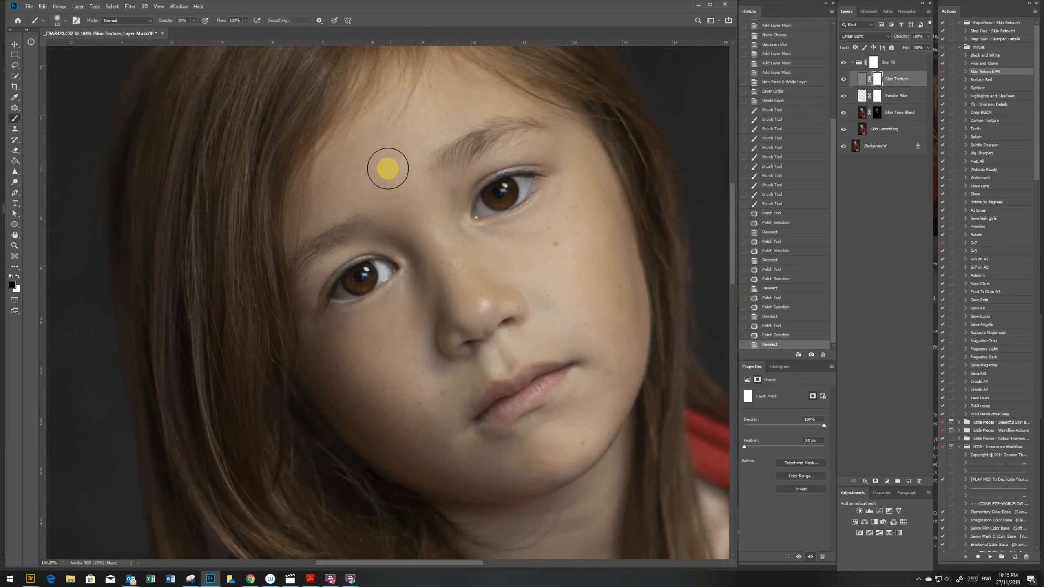
pyautogui.moveTo(387, 357)
pyautogui.mouseDown()
pyautogui.moveTo(376, 338)
pyautogui.moveTo(335, 373)
pyautogui.moveTo(419, 335)
pyautogui.moveTo(361, 417)
pyautogui.moveTo(461, 368)
pyautogui.moveTo(468, 380)
pyautogui.moveTo(436, 446)
pyautogui.moveTo(411, 448)
pyautogui.moveTo(536, 460)
pyautogui.moveTo(574, 421)
pyautogui.mouseUp()
pyautogui.moveTo(533, 333)
pyautogui.mouseDown()
pyautogui.moveTo(608, 337)
pyautogui.moveTo(568, 436)
pyautogui.moveTo(613, 285)
pyautogui.moveTo(538, 253)
pyautogui.moveTo(466, 243)
pyautogui.moveTo(431, 286)
pyautogui.mouseUp()
pyautogui.moveTo(442, 398)
pyautogui.mouseDown()
pyautogui.moveTo(459, 393)
pyautogui.moveTo(599, 473)
pyautogui.moveTo(553, 478)
pyautogui.moveTo(489, 392)
pyautogui.moveTo(445, 365)
pyautogui.mouseUp()
# - Collapse the Skin FS group and add a Curves adjustment above it, pulling the shadow part of the curve down to darken the image
pyautogui.press('z')
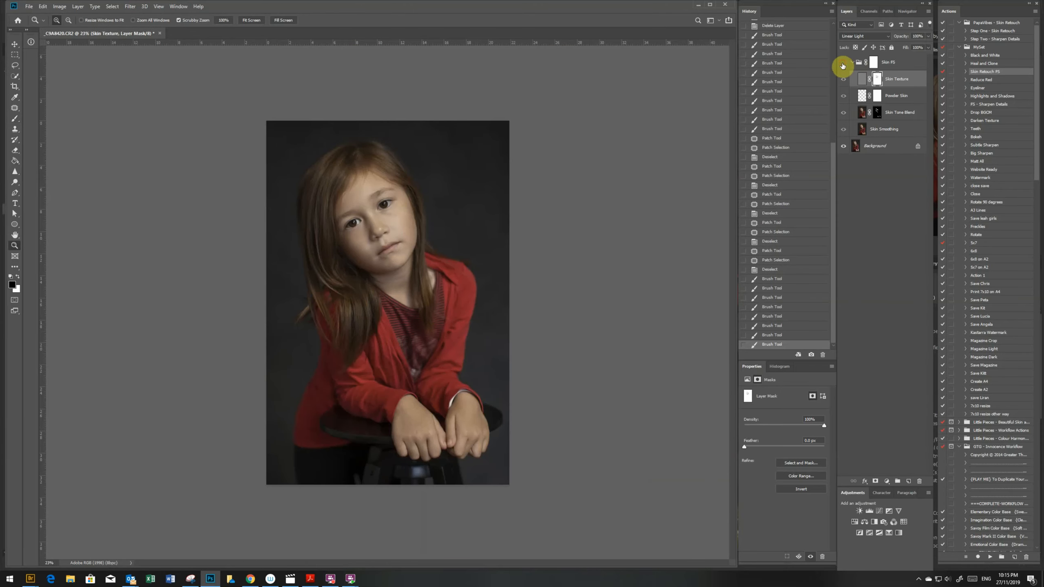
pyautogui.moveTo(346, 215); pyautogui.dragTo(409, 247)
pyautogui.moveTo(484, 335); pyautogui.dragTo(464, 345)
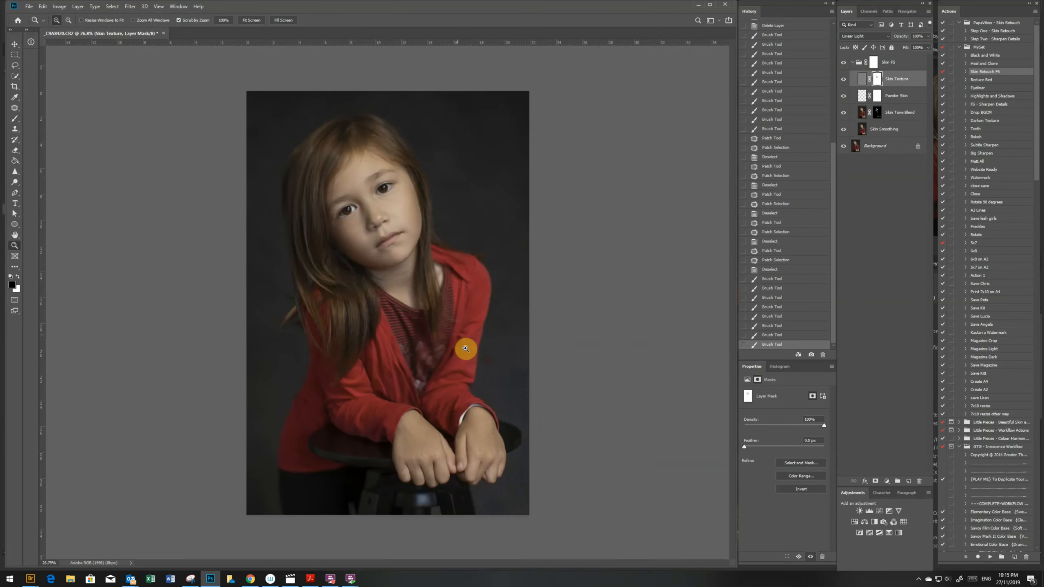
pyautogui.moveTo(306, 249); pyautogui.dragTo(314, 251)
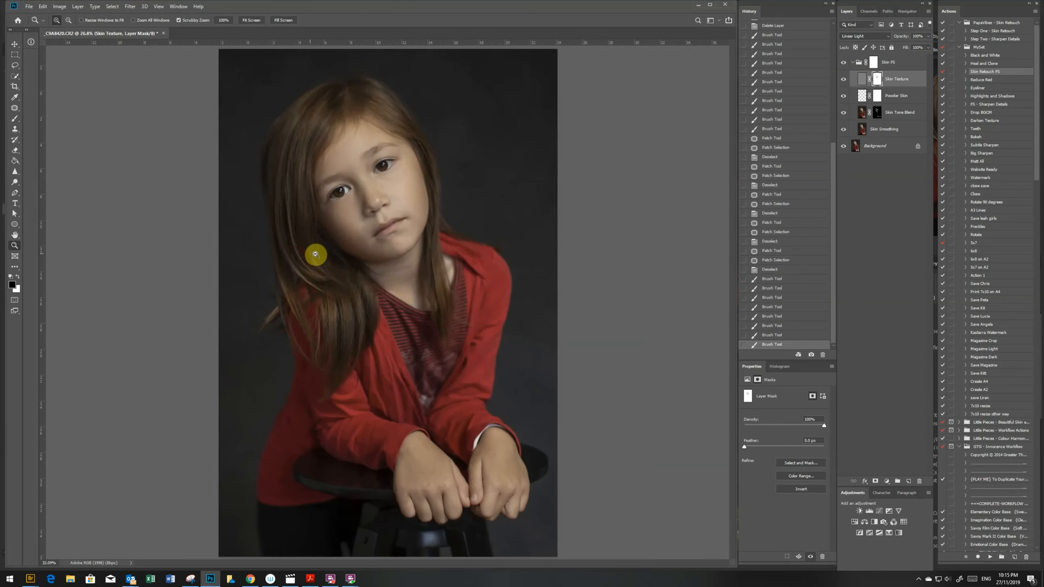
pyautogui.click(852, 62)
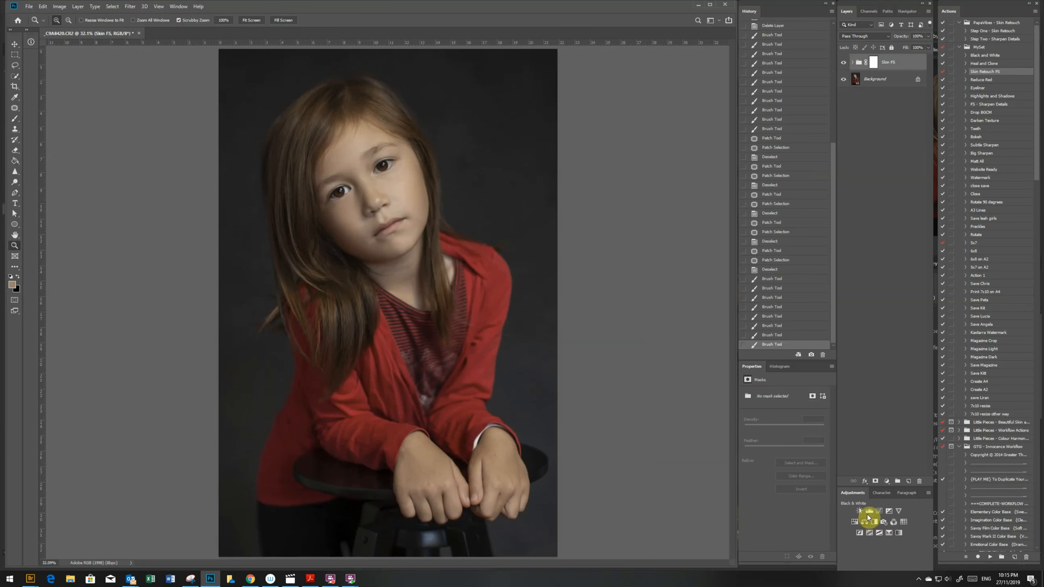
pyautogui.click(879, 511)
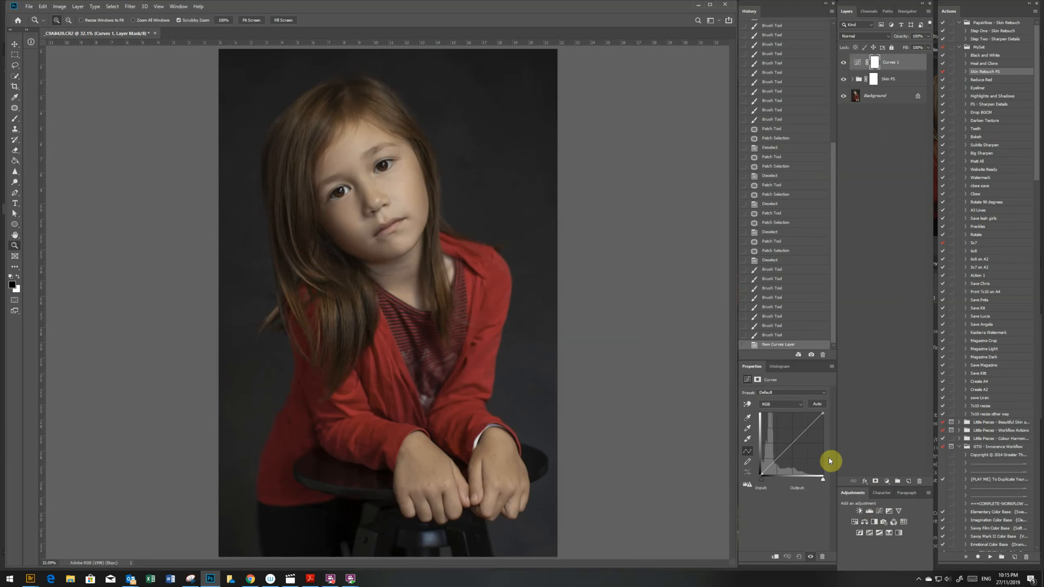
pyautogui.moveTo(776, 460); pyautogui.dragTo(776, 466)
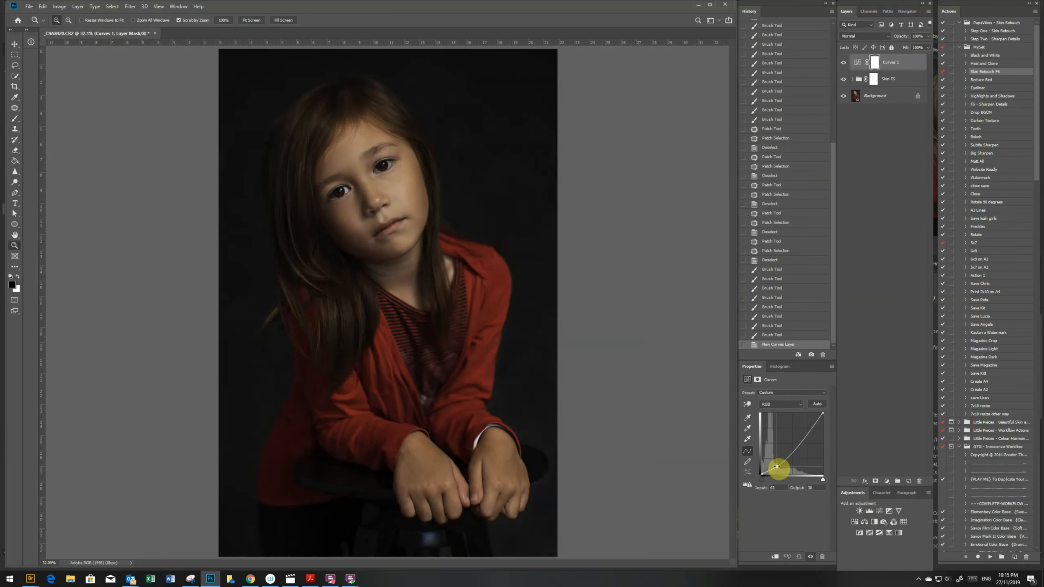
pyautogui.moveTo(775, 465); pyautogui.dragTo(776, 466)
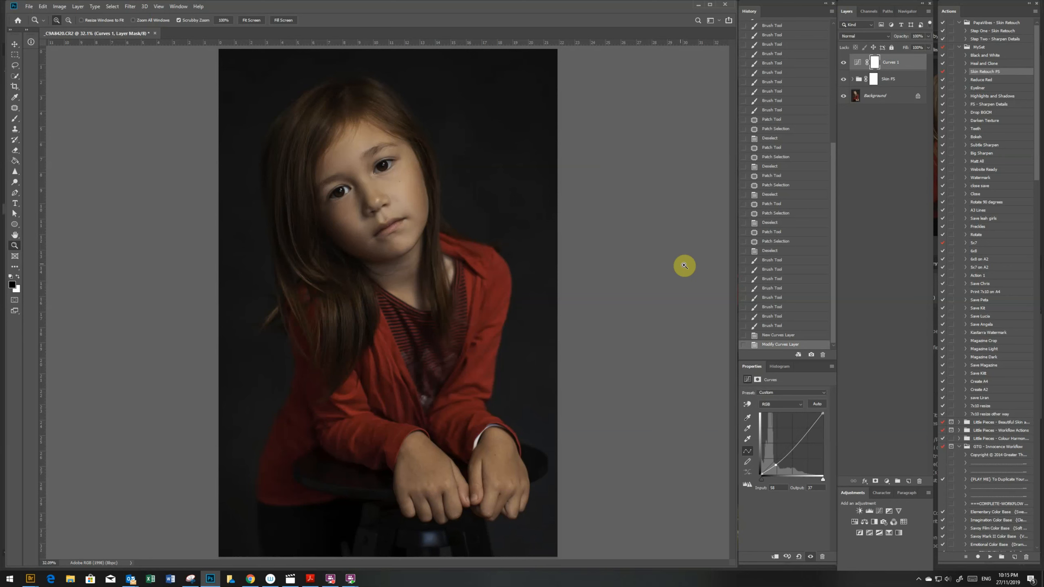
# - Fill the Curves 1 layer mask with black to hide the darkening
pyautogui.press('g')
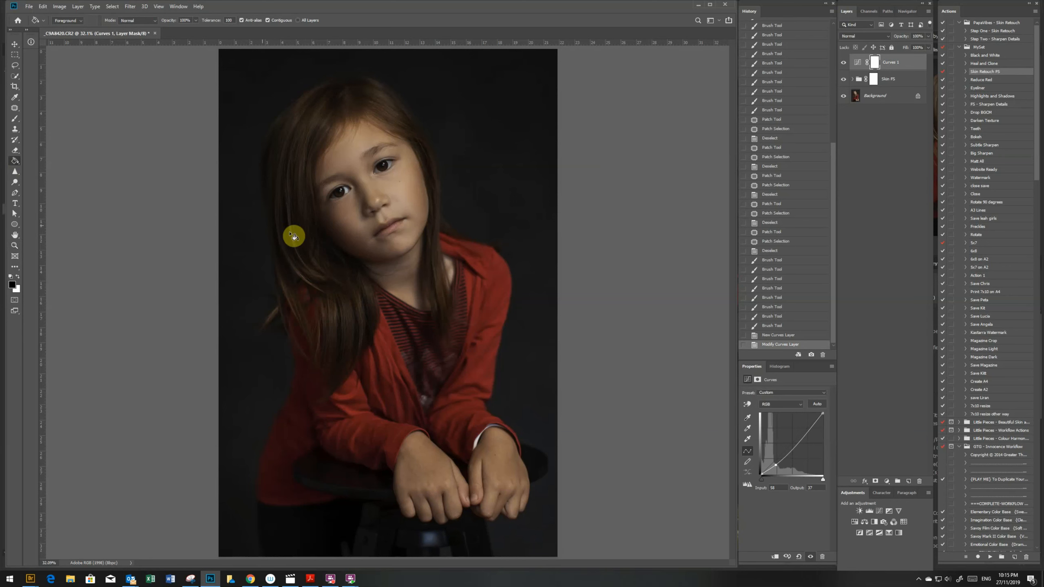
pyautogui.click(338, 202)
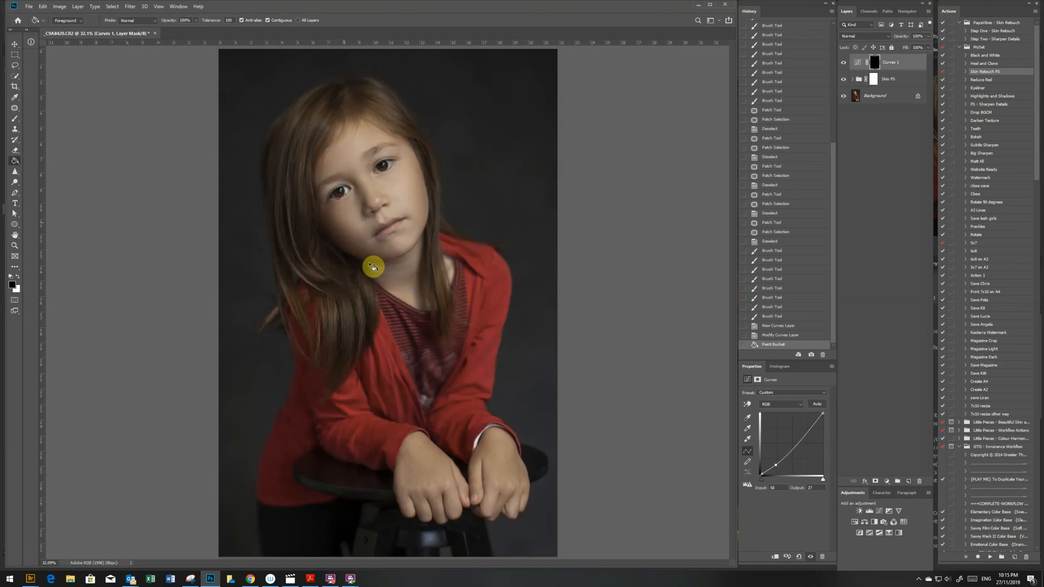
pyautogui.click(877, 66)
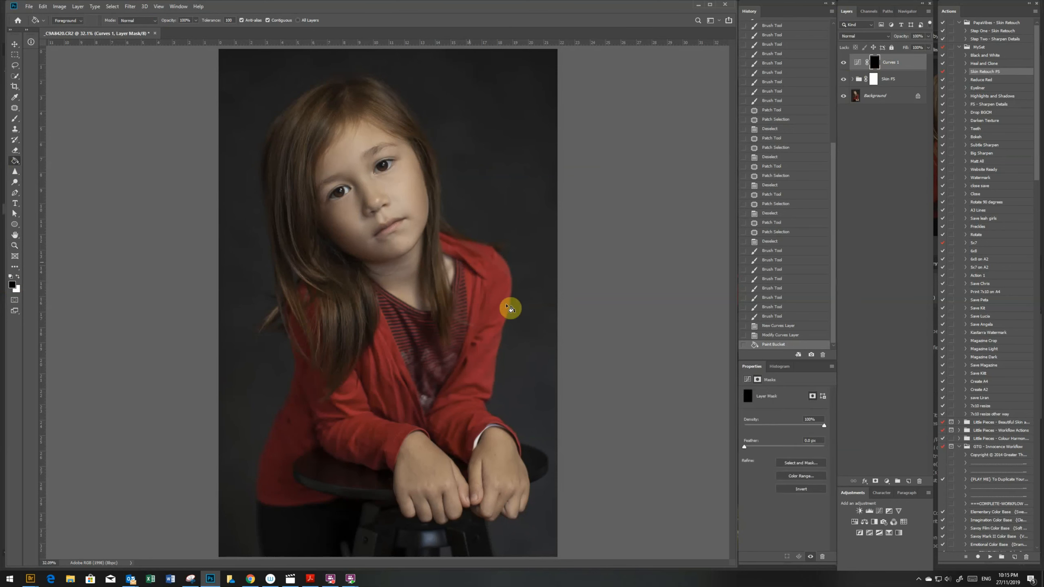
# - Paint white on the Curves 1 mask with a small 30% opacity brush along the lash lines of both eyes
pyautogui.press('b')
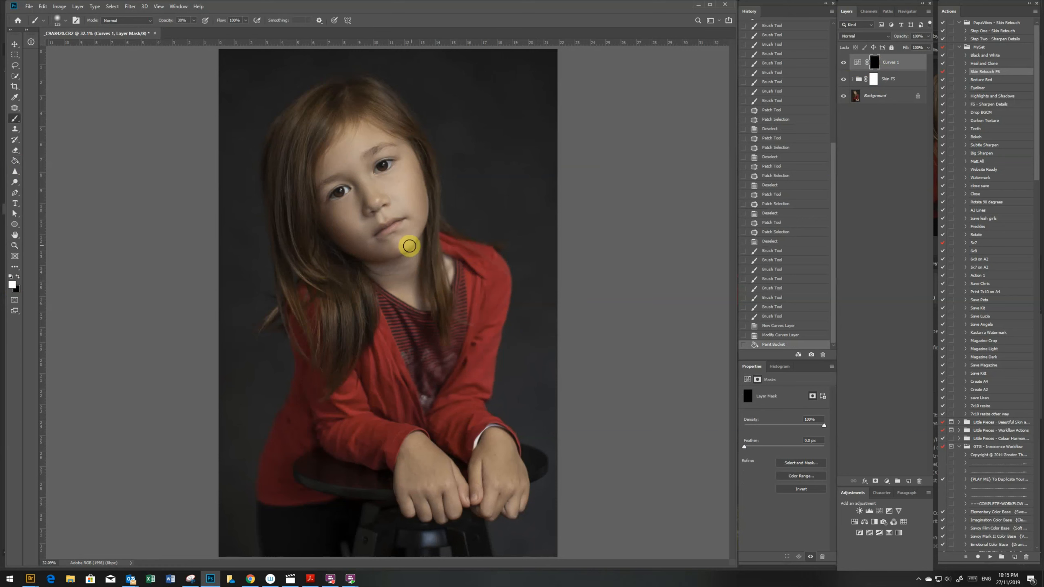
pyautogui.press('z')
pyautogui.moveTo(350, 182); pyautogui.dragTo(400, 233)
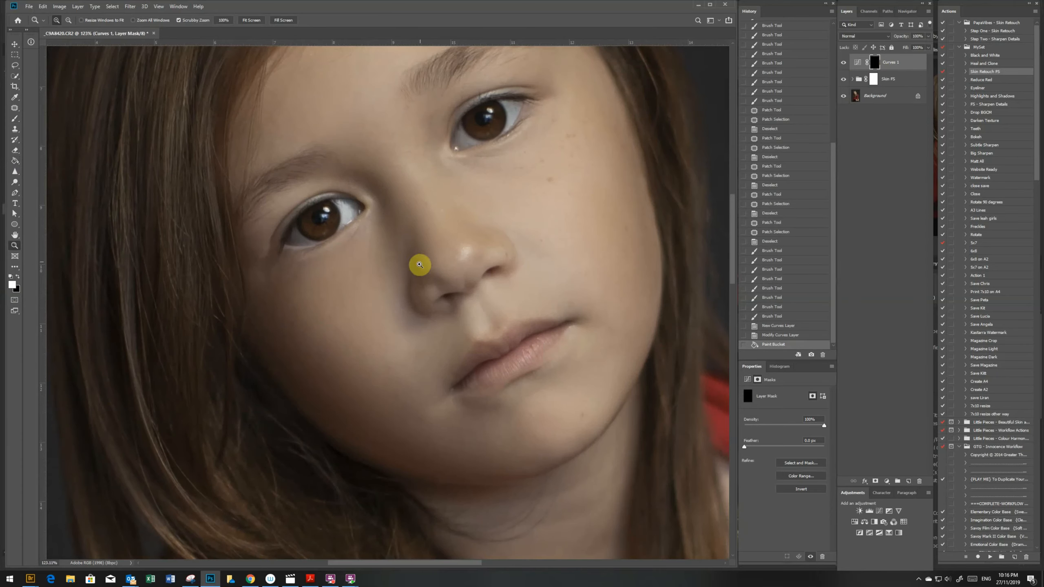
pyautogui.press('b')
pyautogui.press('[')
pyautogui.press('[')
pyautogui.press('[')
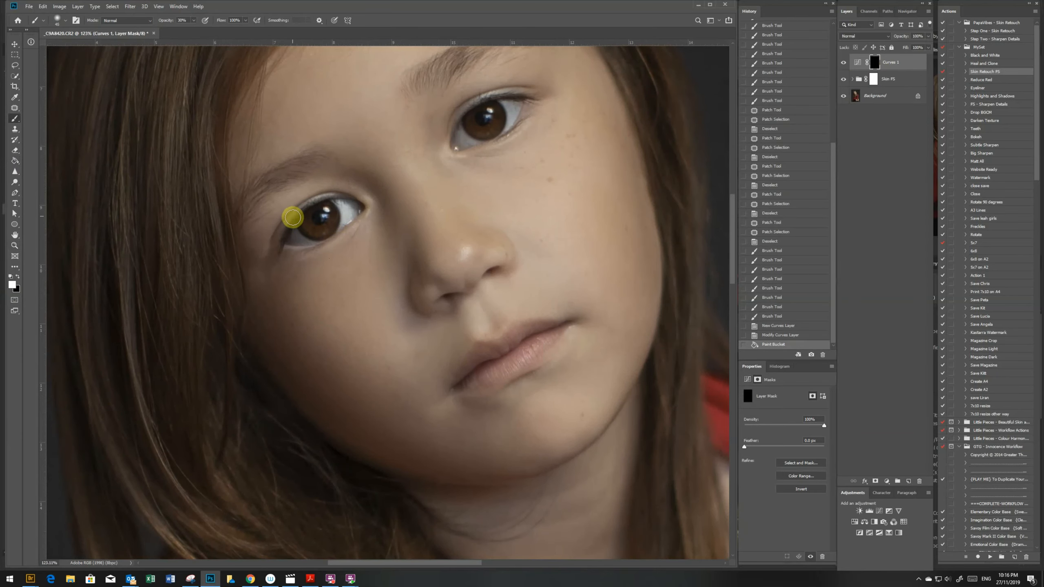
pyautogui.press('[')
pyautogui.press('[')
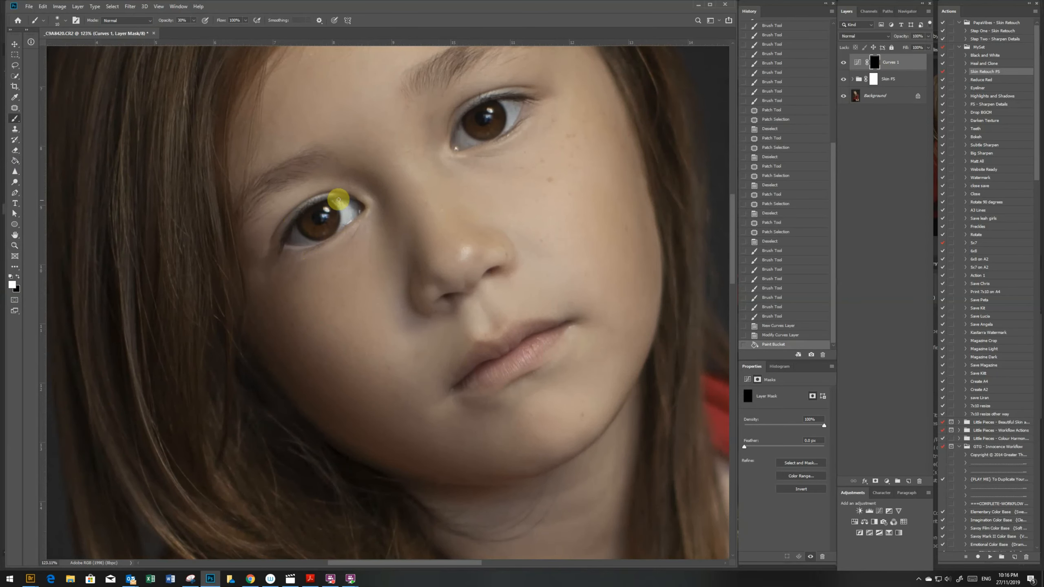
pyautogui.moveTo(280, 244)
pyautogui.mouseDown()
pyautogui.moveTo(287, 252)
pyautogui.moveTo(331, 233)
pyautogui.mouseUp()
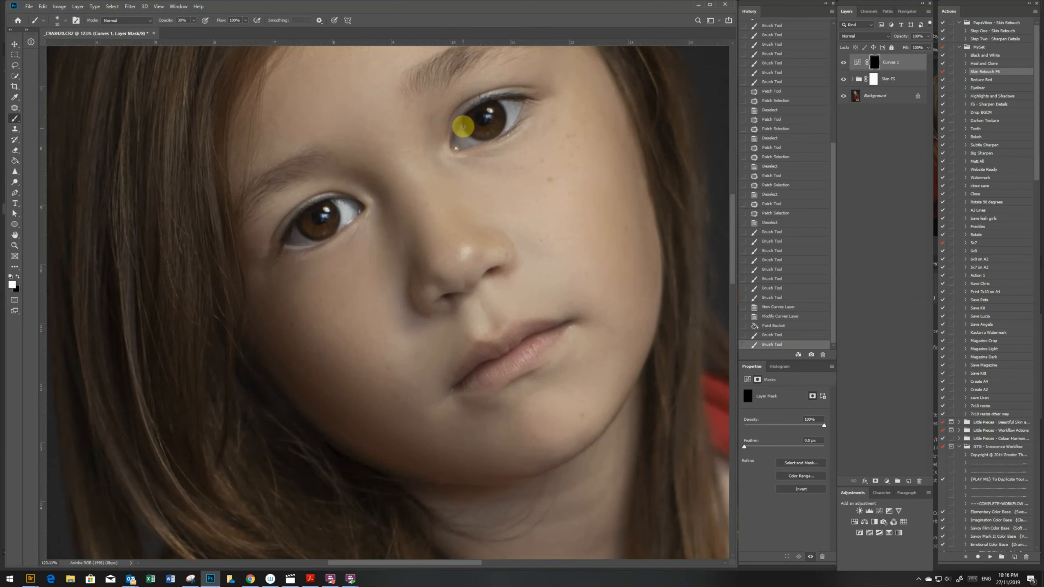
pyautogui.moveTo(459, 121)
pyautogui.mouseDown()
pyautogui.moveTo(477, 105)
pyautogui.moveTo(532, 94)
pyautogui.mouseUp()
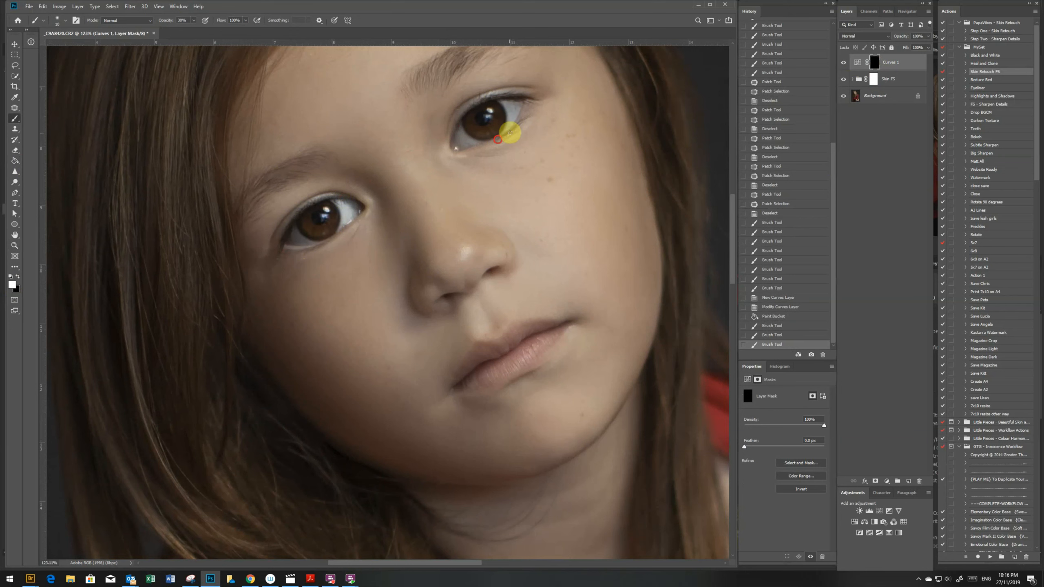
pyautogui.moveTo(510, 133)
pyautogui.mouseDown()
pyautogui.moveTo(478, 134)
pyautogui.moveTo(462, 127)
pyautogui.moveTo(467, 118)
pyautogui.moveTo(489, 121)
pyautogui.mouseUp()
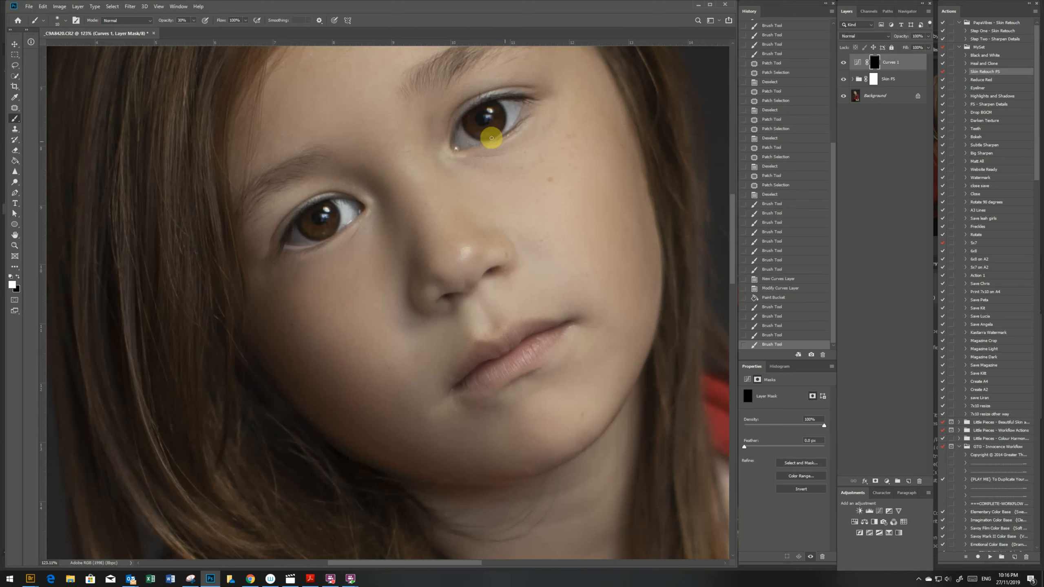
# - Darken the irises of both eyes with small white strokes on the Curves 1 mask, undoing the stray ones
pyautogui.hotkey('ctrl', 'z')
pyautogui.moveTo(313, 234)
pyautogui.mouseDown()
pyautogui.moveTo(335, 236)
pyautogui.moveTo(331, 203)
pyautogui.moveTo(326, 223)
pyautogui.mouseUp()
pyautogui.hotkey('ctrl', 'z')
pyautogui.hotkey('ctrl', 'z')
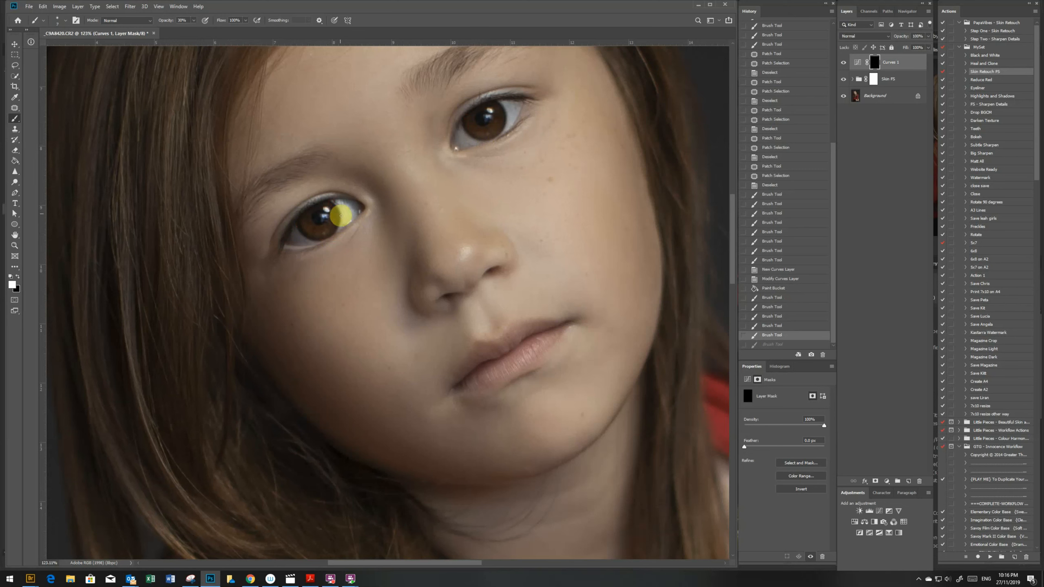
pyautogui.moveTo(338, 232); pyautogui.dragTo(318, 218)
pyautogui.hotkey('ctrl', 'z')
pyautogui.moveTo(489, 128)
pyautogui.mouseDown()
pyautogui.moveTo(464, 121)
pyautogui.moveTo(501, 110)
pyautogui.mouseUp()
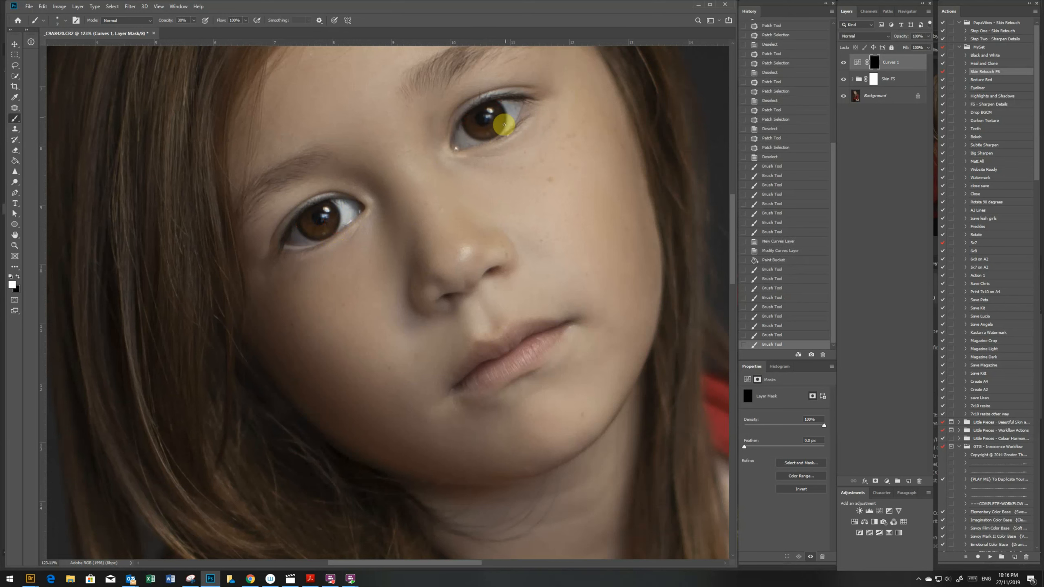
pyautogui.click(504, 125)
# - Paint white on the Curves 1 mask over the nostrils and the corners of the mouth to darken them
pyautogui.moveTo(500, 267); pyautogui.dragTo(503, 267)
pyautogui.moveTo(445, 299); pyautogui.dragTo(459, 296)
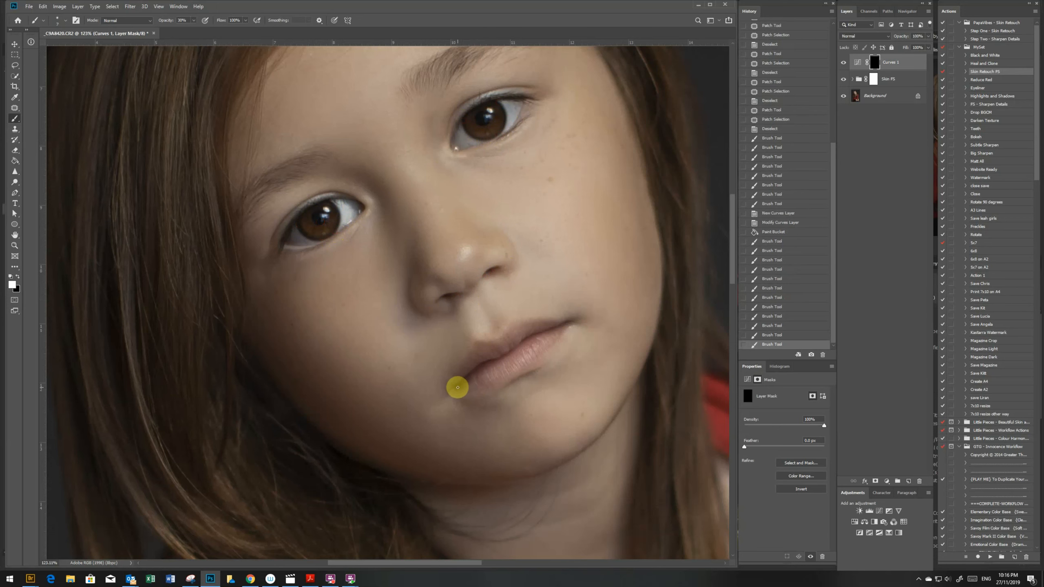
pyautogui.moveTo(457, 388); pyautogui.dragTo(480, 370)
pyautogui.hotkey('ctrl', 'z')
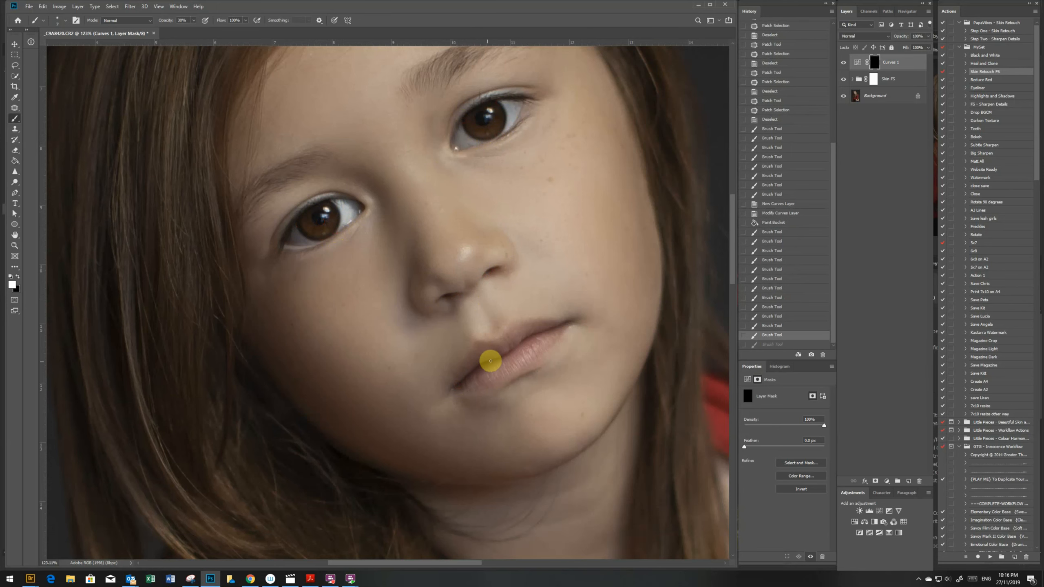
pyautogui.moveTo(567, 321); pyautogui.dragTo(571, 324)
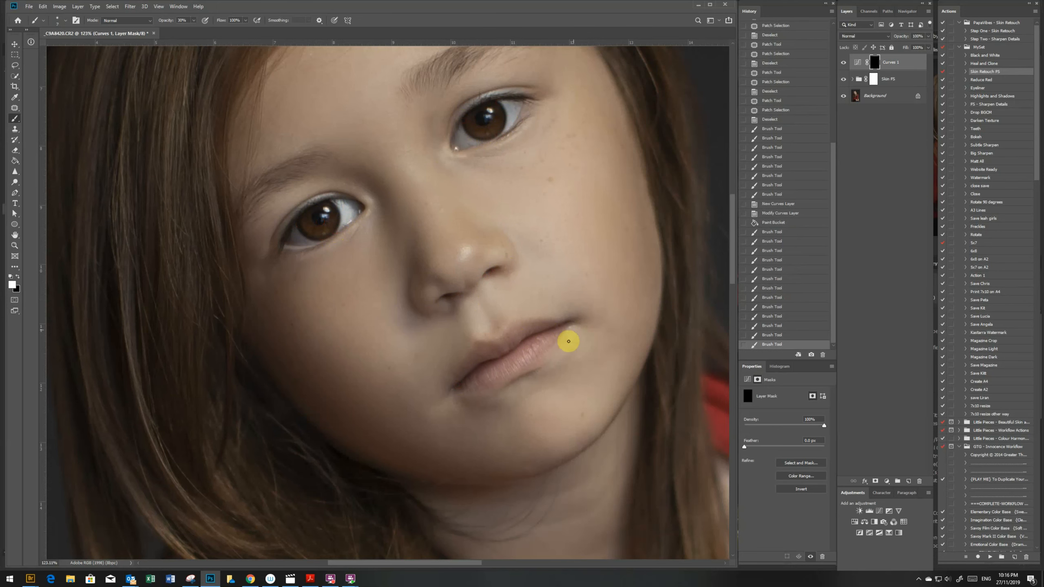
# - Duplicate all the layers and merge the copies into a single layer on top of the stack
pyautogui.press('z')
pyautogui.moveTo(479, 391)
pyautogui.mouseDown()
pyautogui.moveTo(382, 309)
pyautogui.moveTo(449, 323)
pyautogui.moveTo(440, 325)
pyautogui.mouseUp()
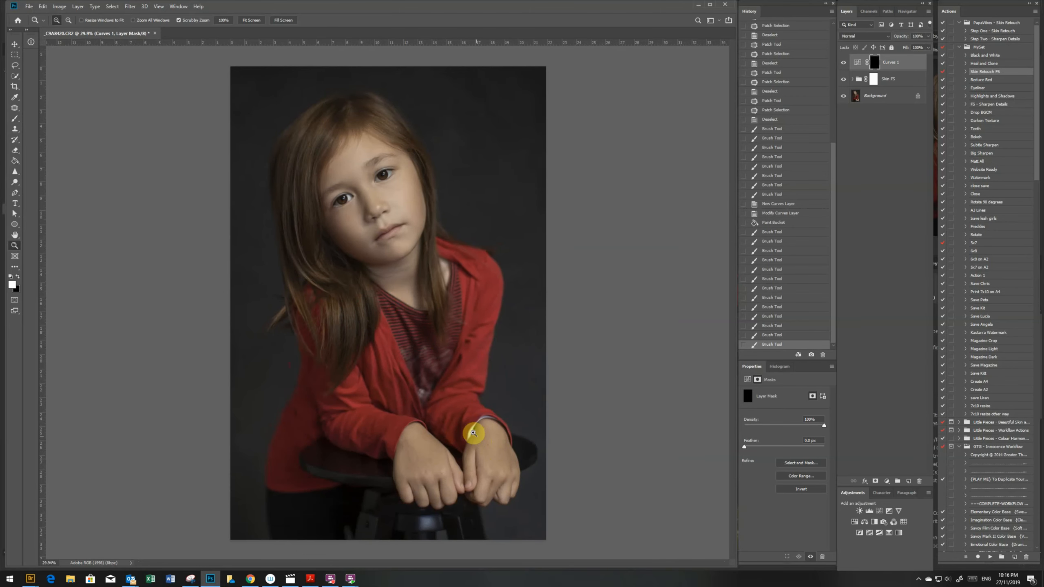
pyautogui.click(858, 132)
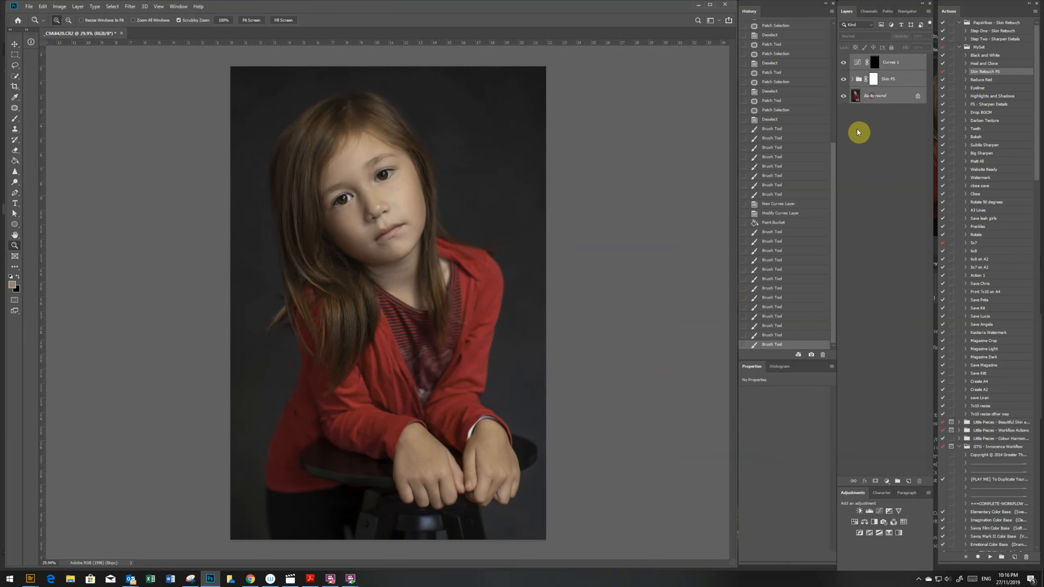
pyautogui.hotkey('ctrl', 'j')
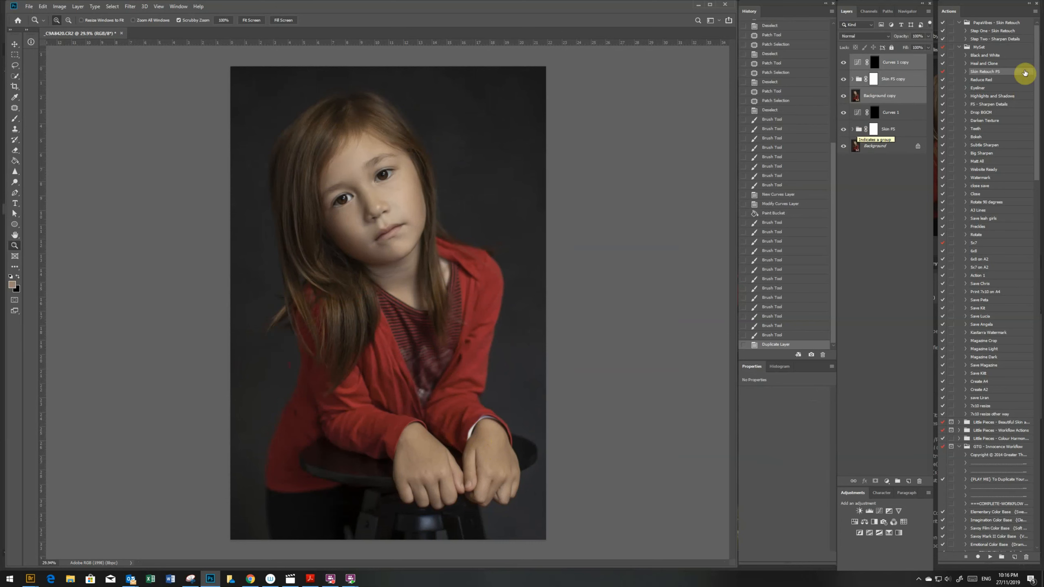
pyautogui.rightClick(889, 98)
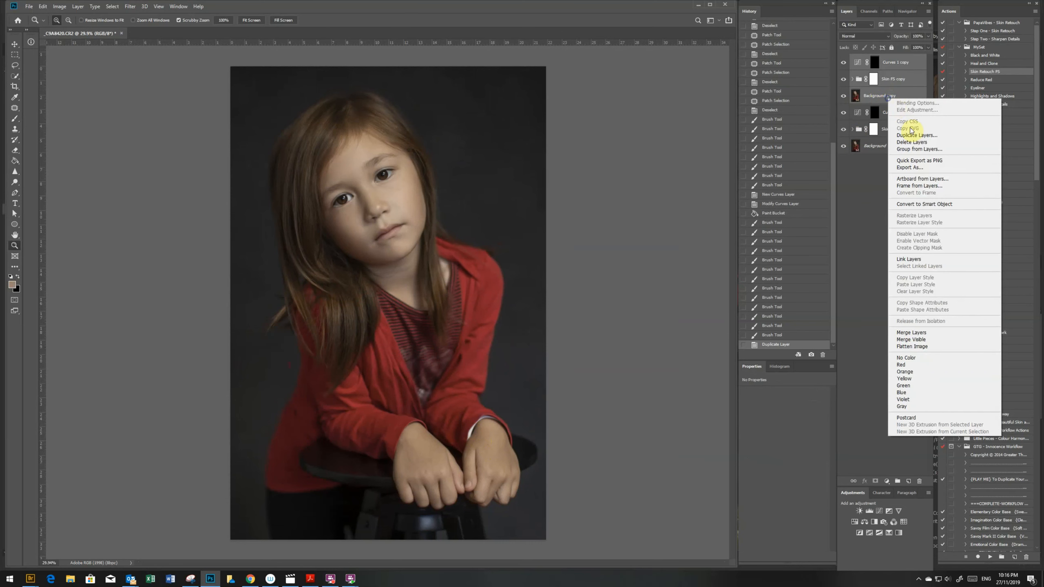
pyautogui.click(929, 333)
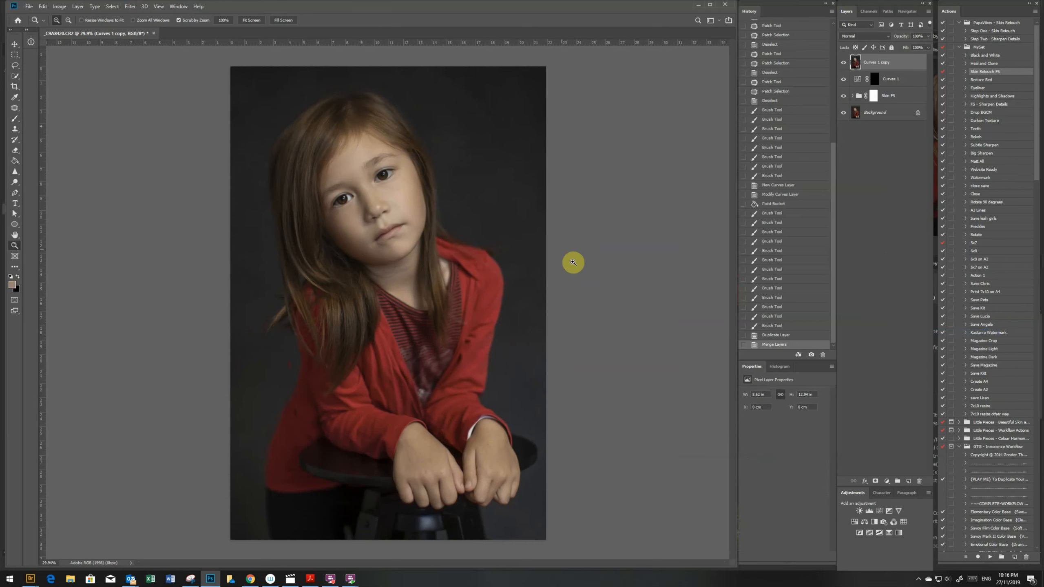
# - Dodge the midtones of the eyes, cheek, mouth and nose bridge on the merged layer
pyautogui.press('o')
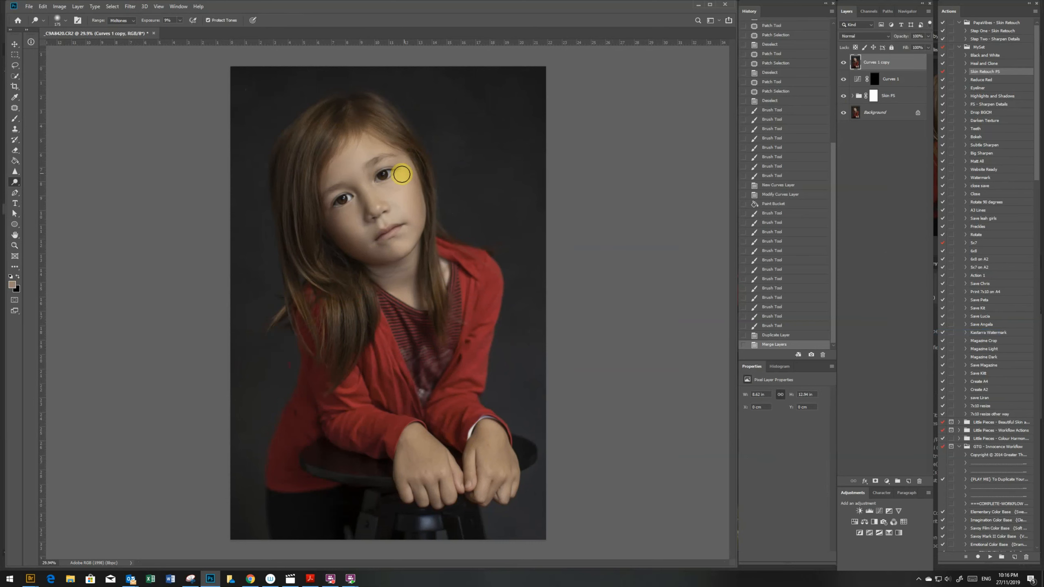
pyautogui.click(382, 181)
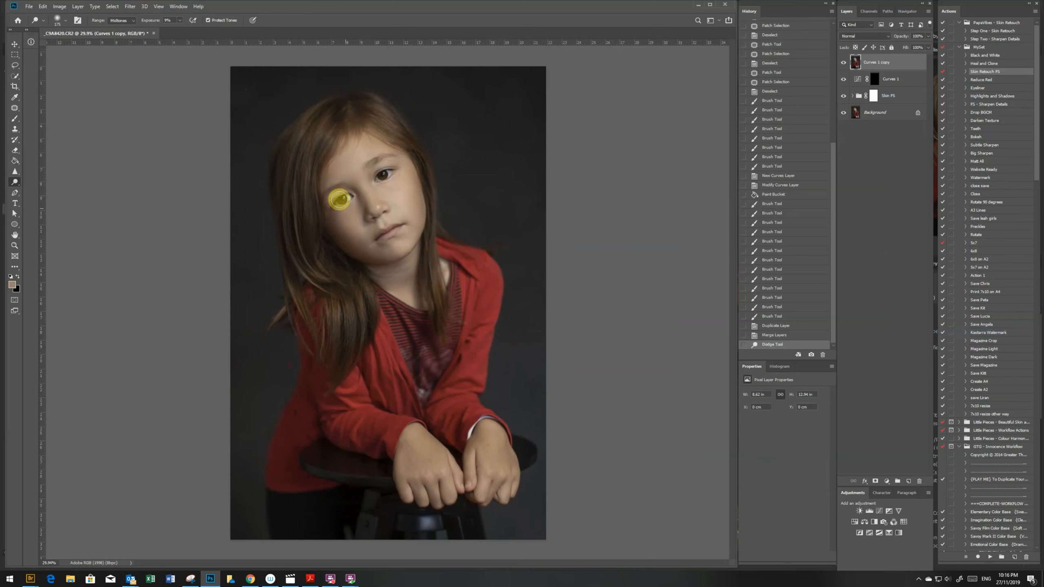
pyautogui.click(339, 200)
pyautogui.click(356, 226)
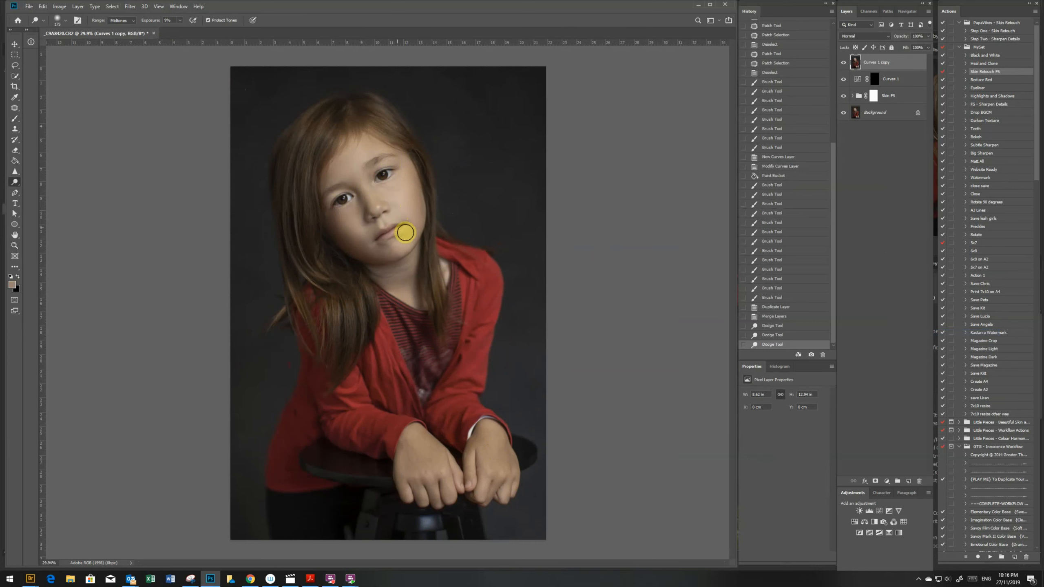
pyautogui.click(380, 231)
pyautogui.moveTo(365, 186)
pyautogui.mouseDown()
pyautogui.moveTo(377, 206)
pyautogui.moveTo(364, 189)
pyautogui.mouseUp()
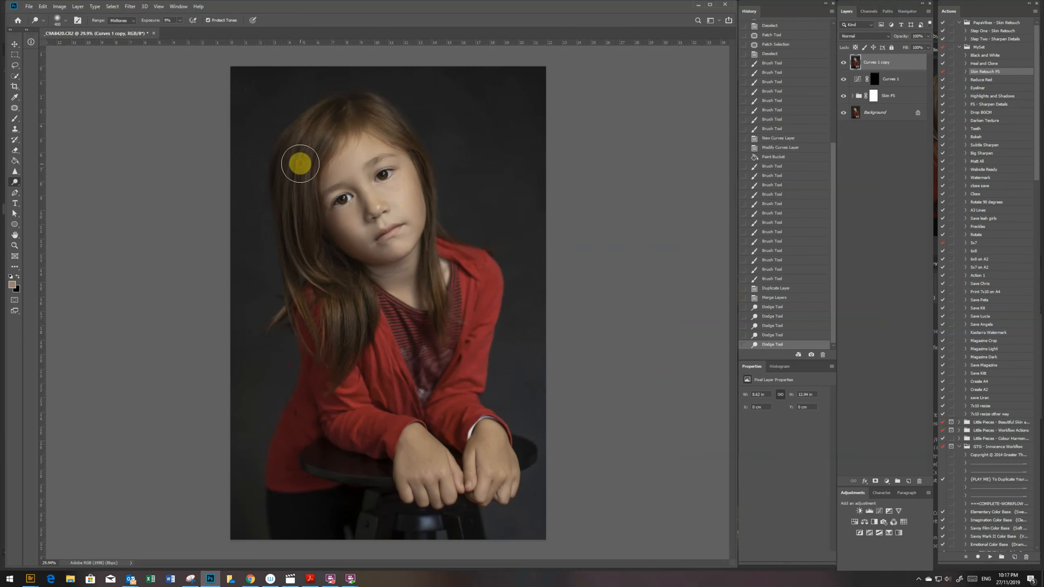
# - Dodge the hair on both sides of the face with a larger midtones brush to lift its highlights
pyautogui.press(']')
pyautogui.press(']')
pyautogui.press(']')
pyautogui.press(']')
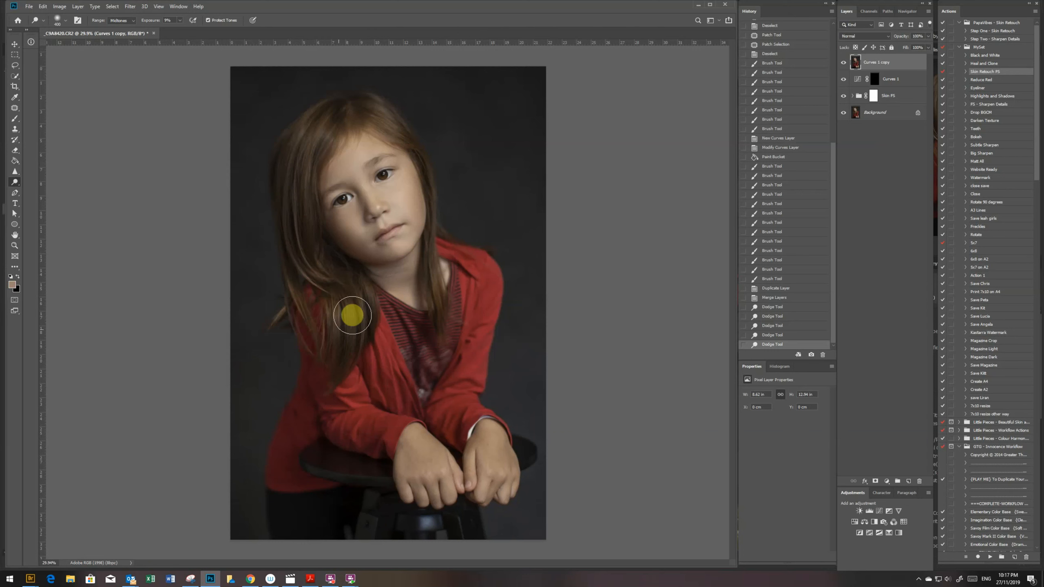
pyautogui.moveTo(308, 160)
pyautogui.mouseDown()
pyautogui.moveTo(377, 127)
pyautogui.moveTo(298, 175)
pyautogui.moveTo(316, 233)
pyautogui.mouseUp()
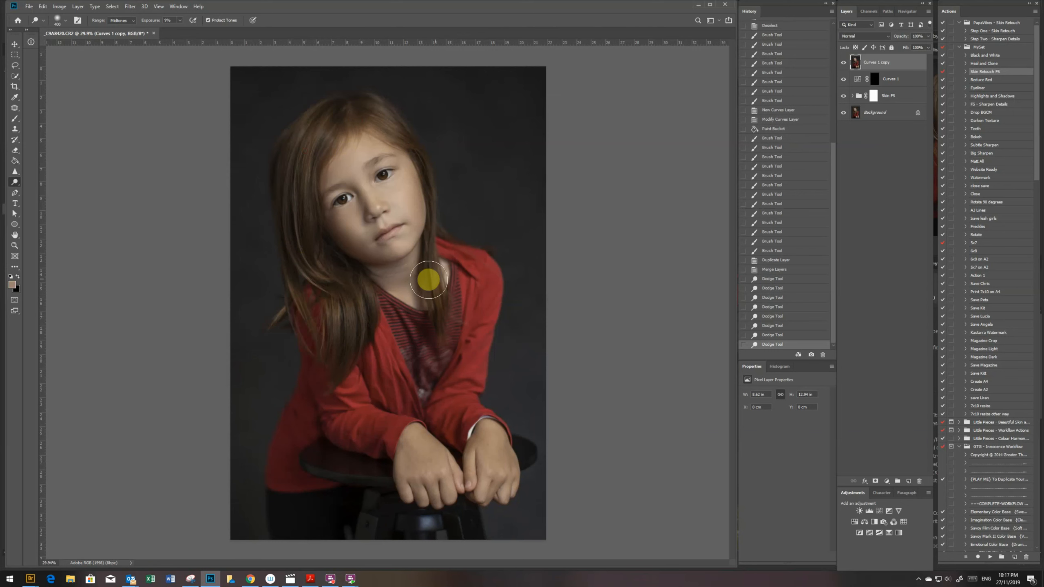
pyautogui.moveTo(429, 280); pyautogui.dragTo(434, 300)
pyautogui.moveTo(345, 333)
pyautogui.mouseDown()
pyautogui.moveTo(292, 204)
pyautogui.moveTo(324, 156)
pyautogui.mouseUp()
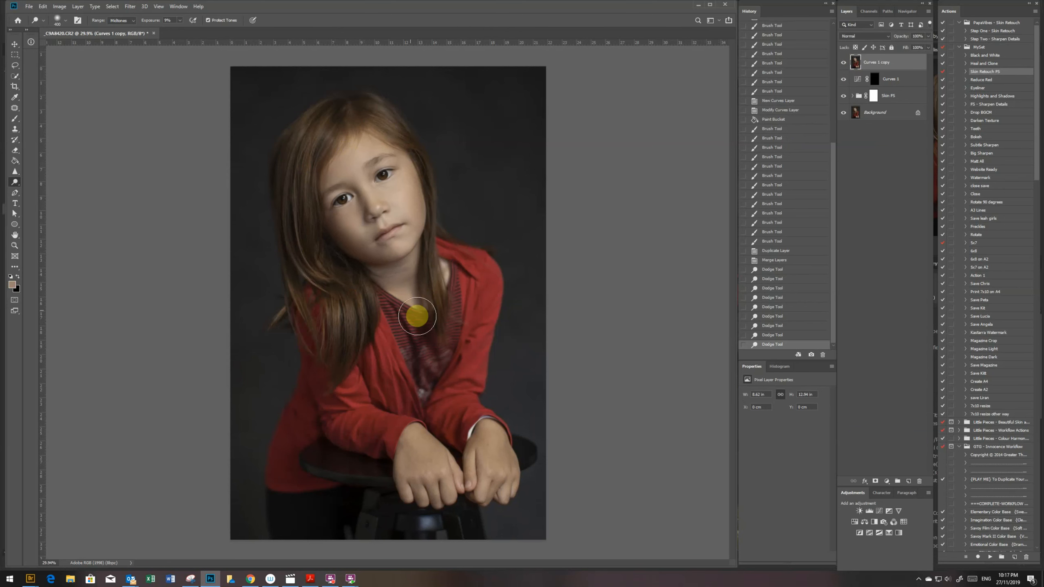
# - Apply the Alien Skin Exposure X2 filter with a modified Fuji Pro 800Z film look as a new layer
pyautogui.press('z')
pyautogui.moveTo(391, 316); pyautogui.dragTo(409, 307)
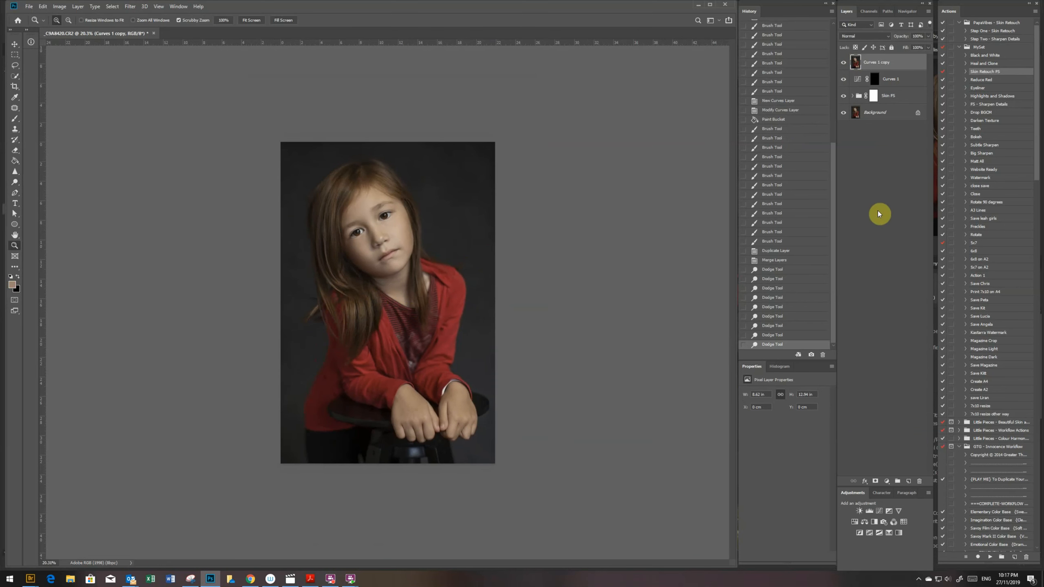
pyautogui.click(129, 7)
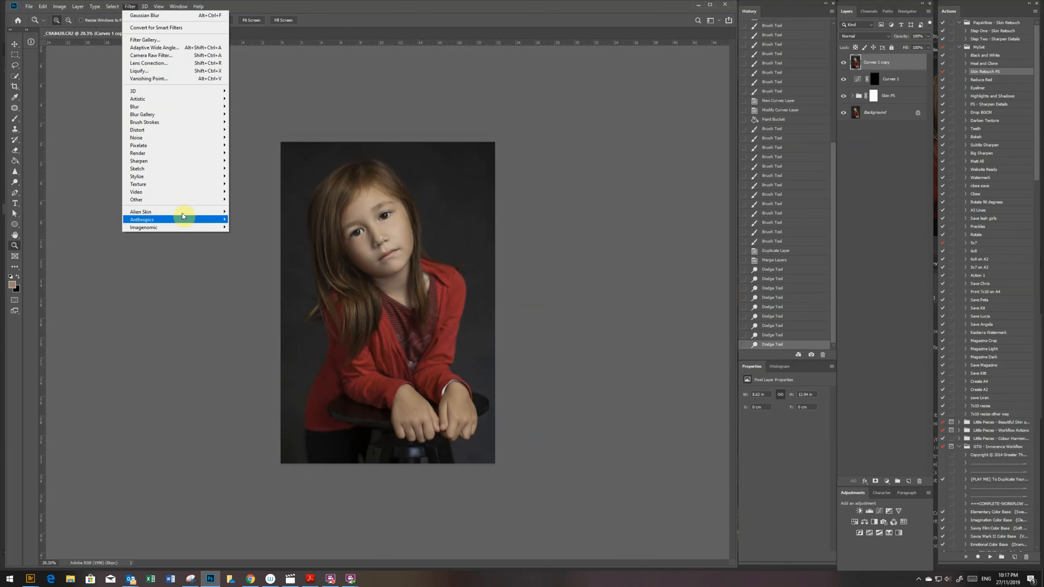
pyautogui.moveTo(187, 213)
pyautogui.click(112, 219)
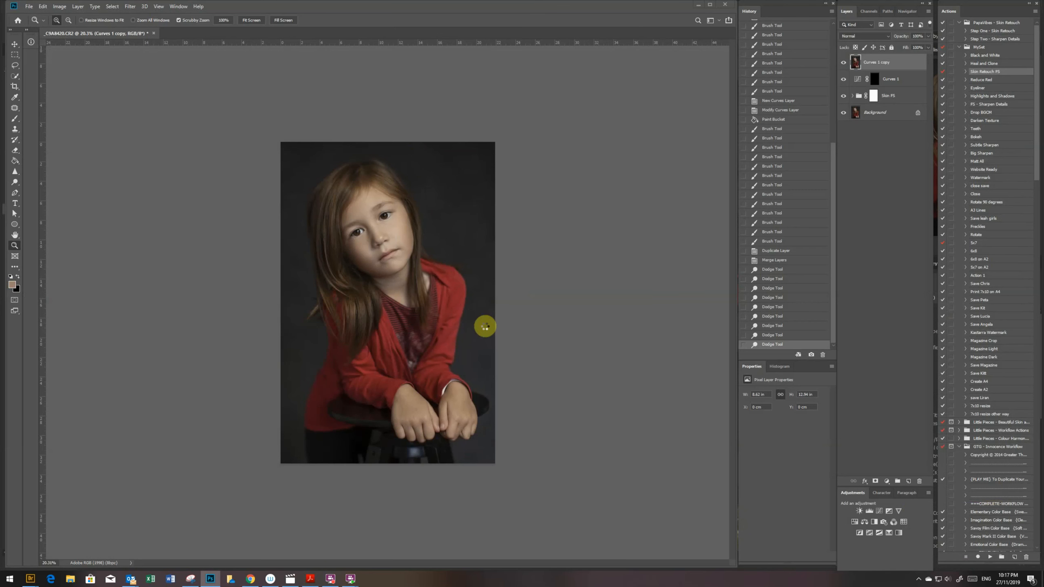
# - Duplicate the Exposure X2 layer and apply Camera Raw to the copy with Highlights -11, Shadows +50 and Vibrance -7
pyautogui.hotkey('ctrl', 'j')
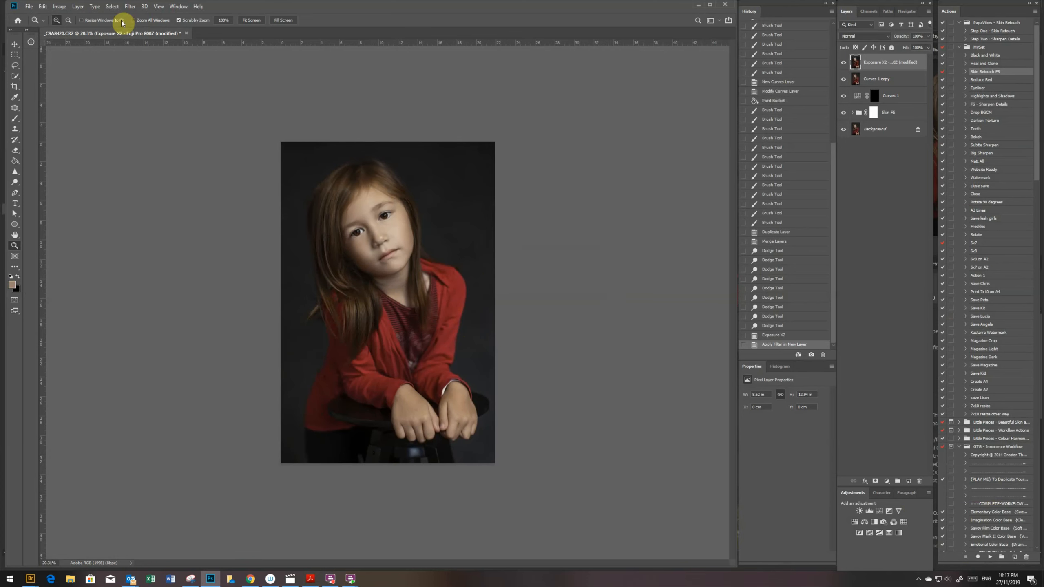
pyautogui.hotkey('ctrl', 'j')
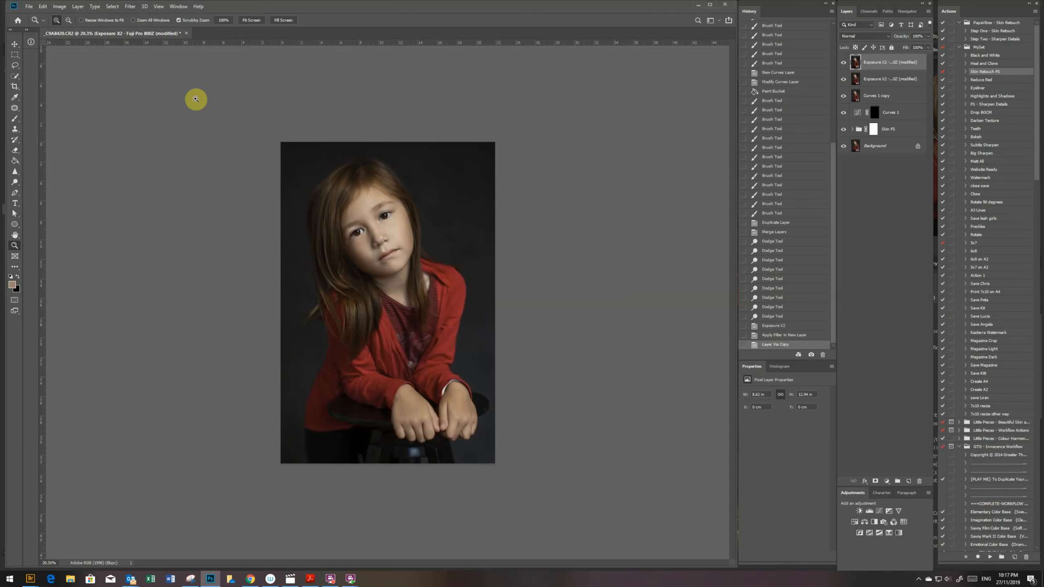
pyautogui.click(131, 7)
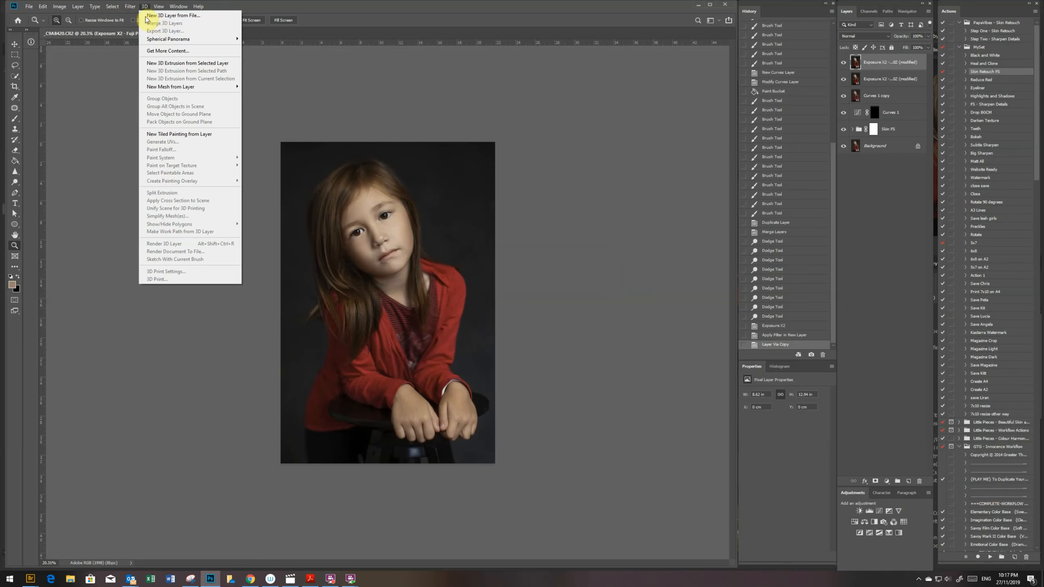
pyautogui.click(149, 56)
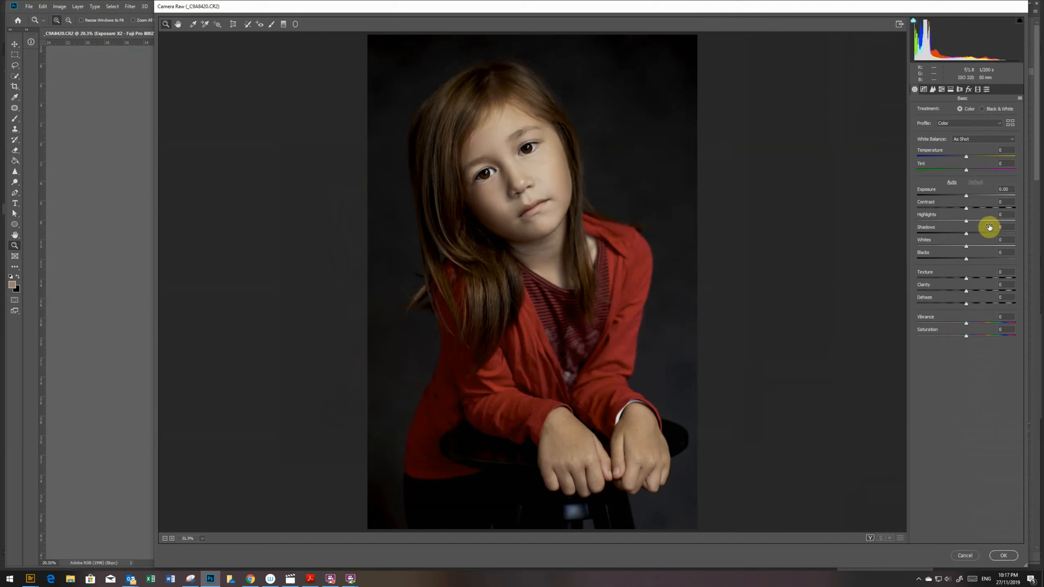
pyautogui.moveTo(981, 235); pyautogui.dragTo(991, 236)
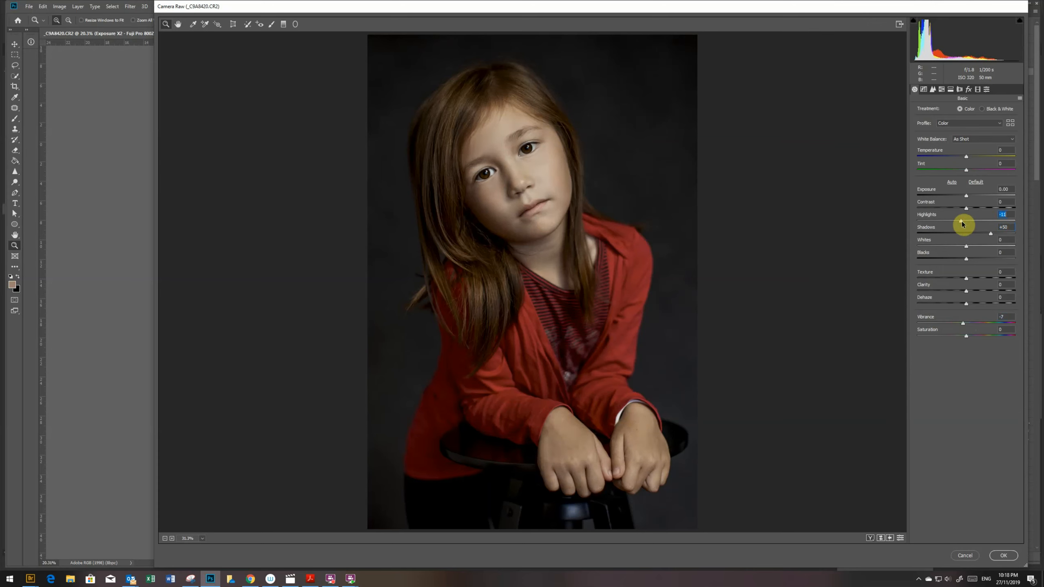
pyautogui.click(1003, 556)
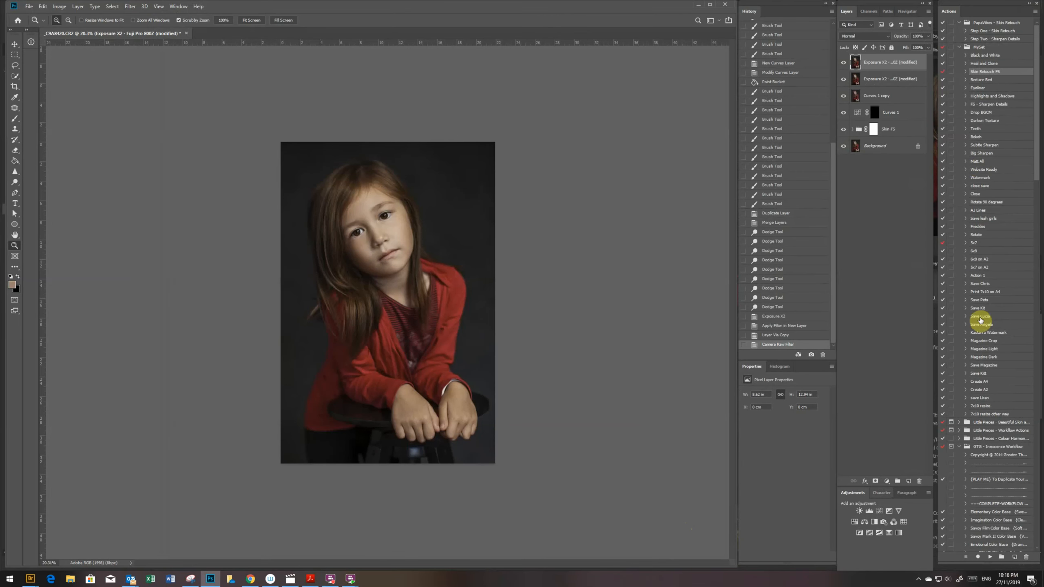
# - Run the Finishing FX action from the Sean Archer Portrait Suite 3 set, continuing past its instructions
pyautogui.click(959, 446)
pyautogui.scroll(-3, 974, 438)
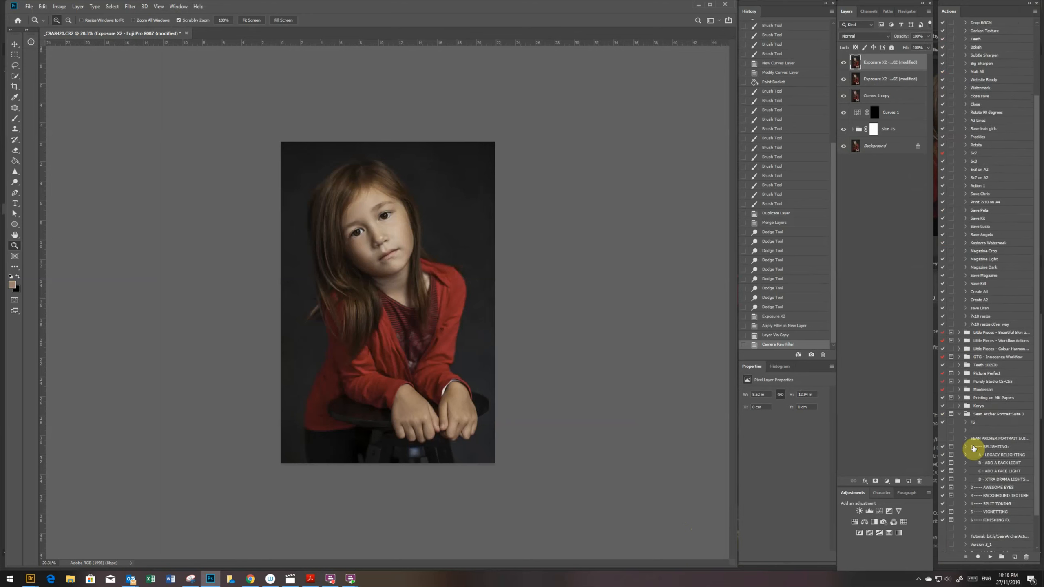
pyautogui.click(959, 438)
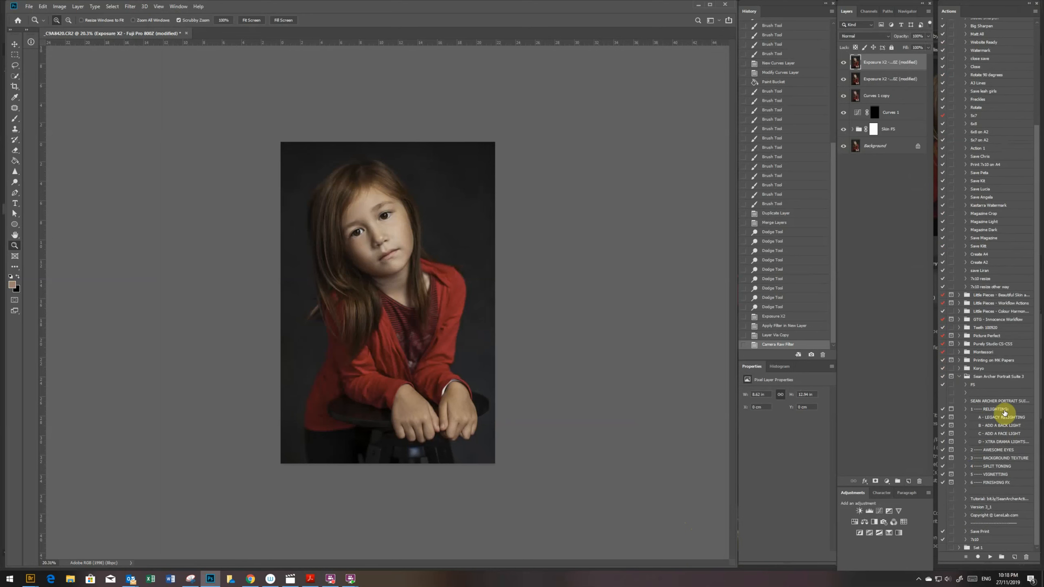
pyautogui.click(991, 482)
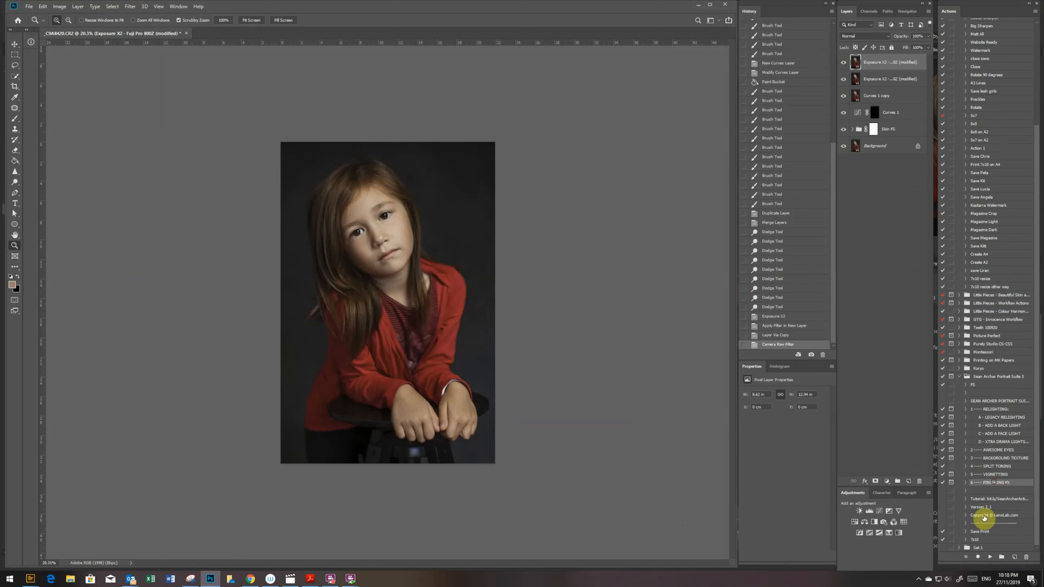
pyautogui.click(991, 557)
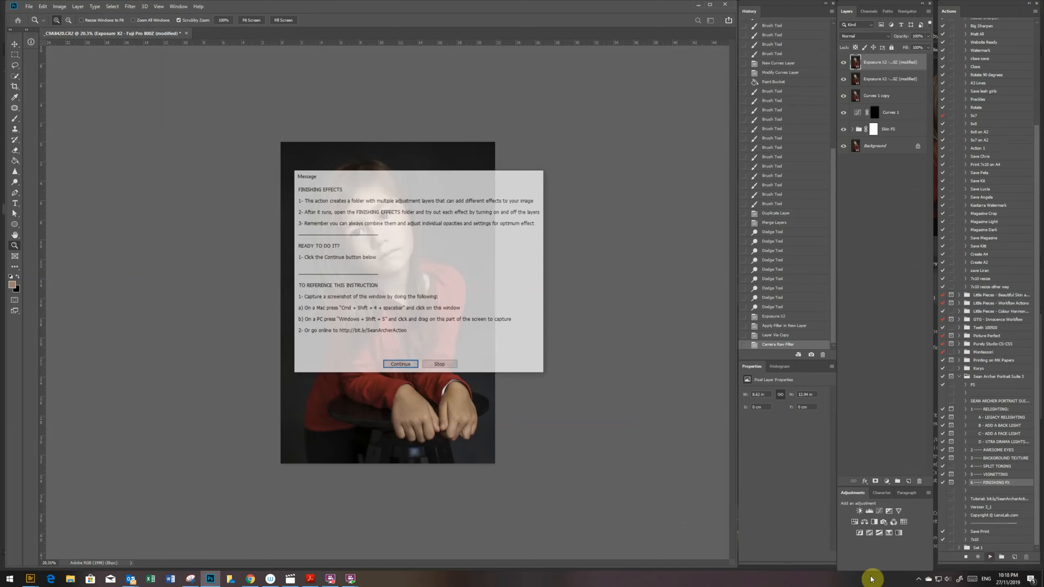
pyautogui.click(394, 363)
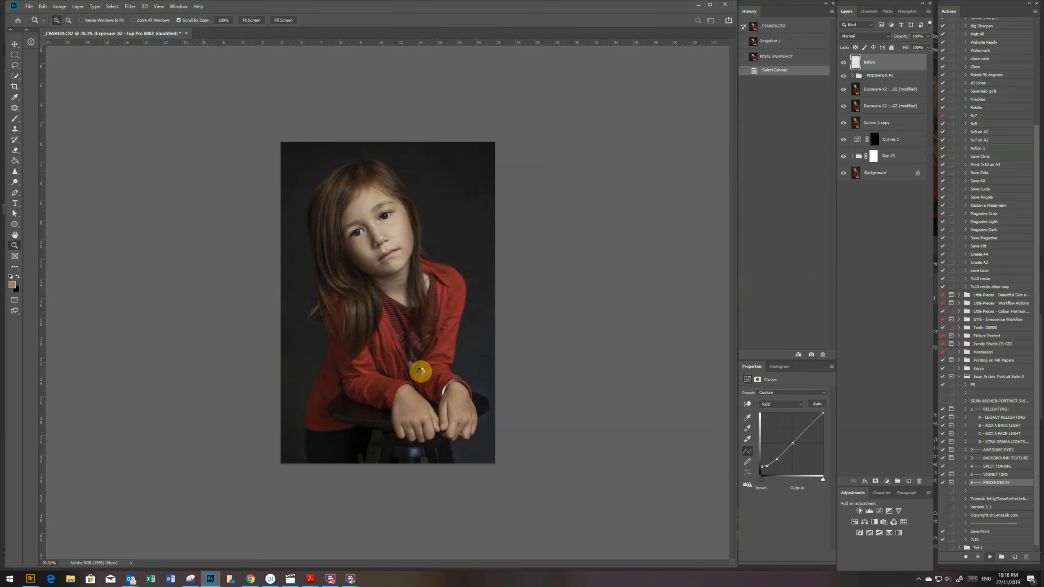
pyautogui.click(509, 294)
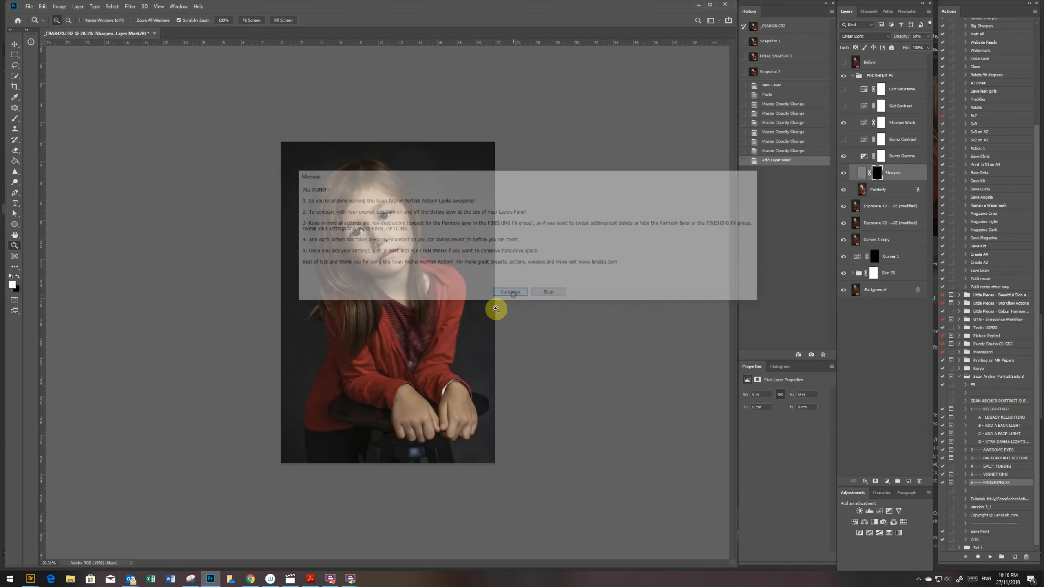
# - Reduce the opacity of the Shadow Wash layer in the Finishing FX group to 32%
pyautogui.click(900, 124)
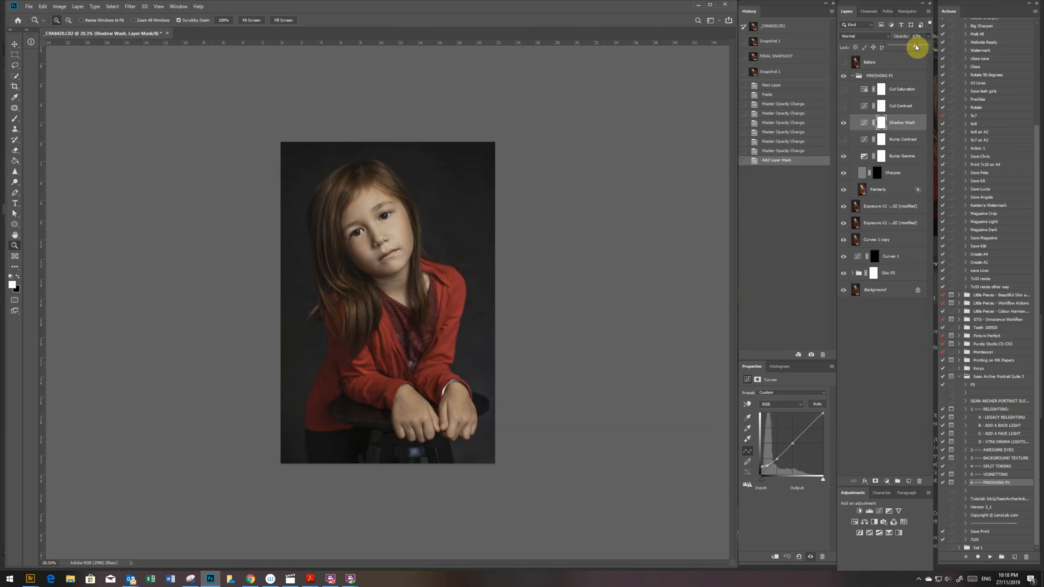
pyautogui.moveTo(916, 47)
pyautogui.mouseDown()
pyautogui.moveTo(929, 43)
pyautogui.moveTo(901, 48)
pyautogui.mouseUp()
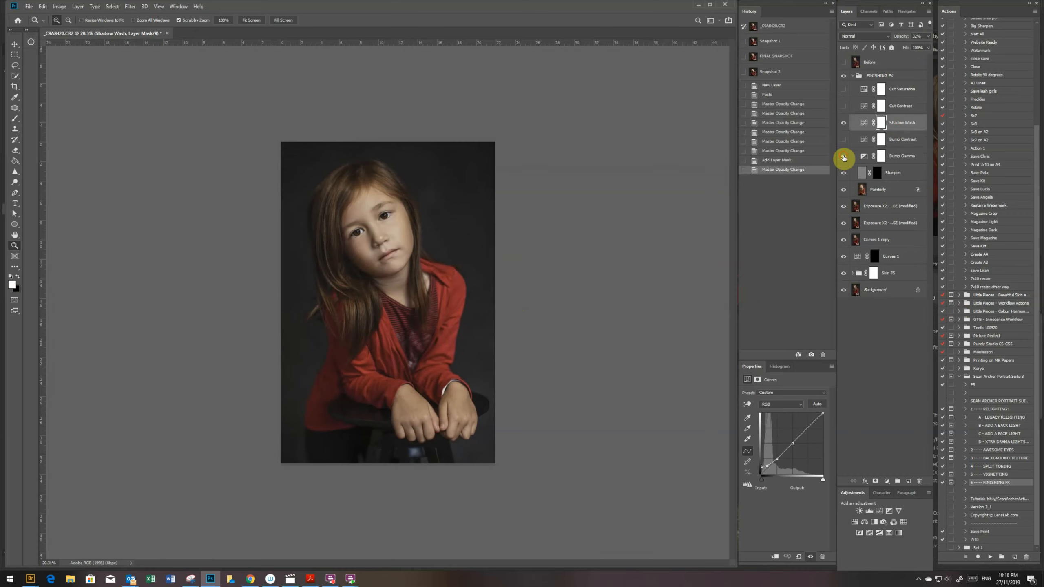
# - Paint white on the Sharpen layer's mask over both eyes and the lips, using a larger brush at 100% opacity
pyautogui.moveTo(369, 217); pyautogui.dragTo(491, 249)
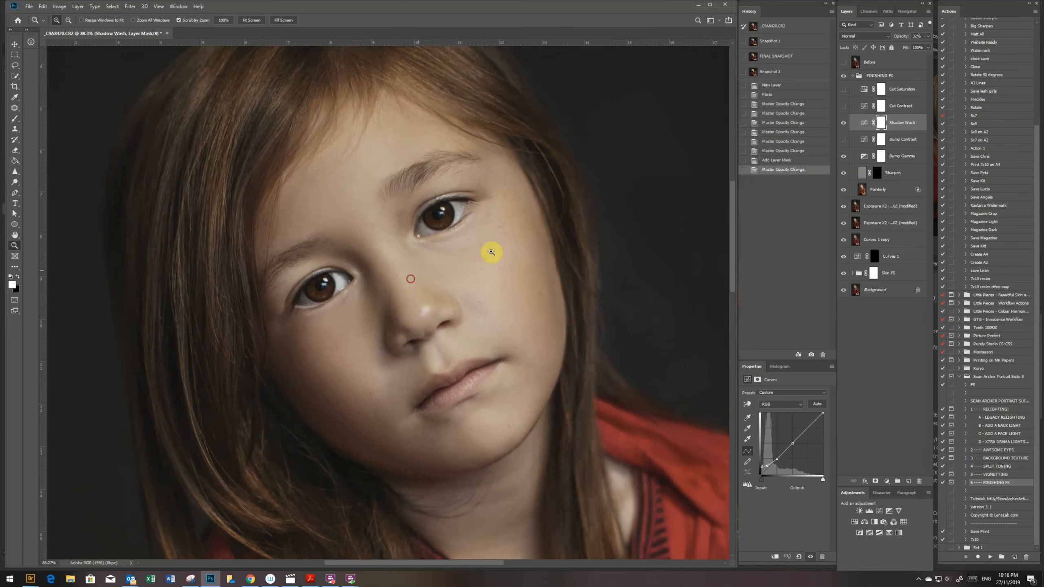
pyautogui.click(880, 173)
pyautogui.press('b')
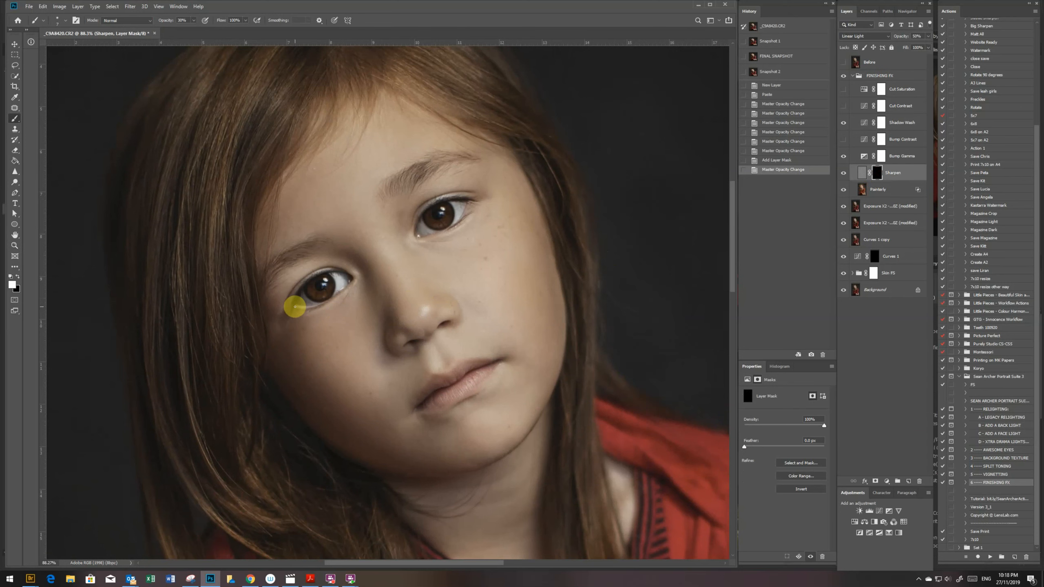
pyautogui.press(']')
pyautogui.press(']')
pyautogui.press(']')
pyautogui.press(']')
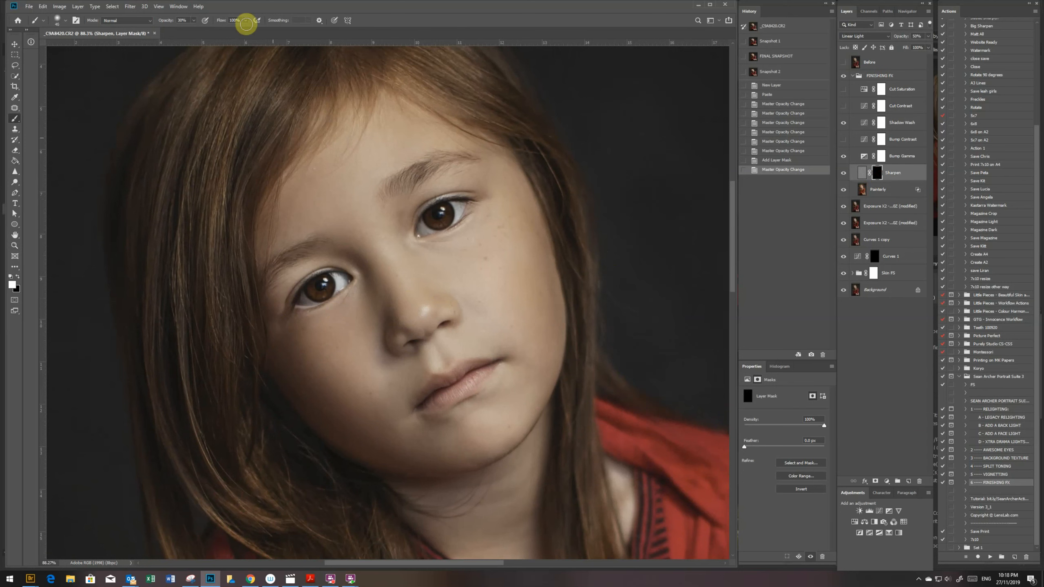
pyautogui.click(193, 20)
pyautogui.moveTo(198, 32); pyautogui.dragTo(226, 30)
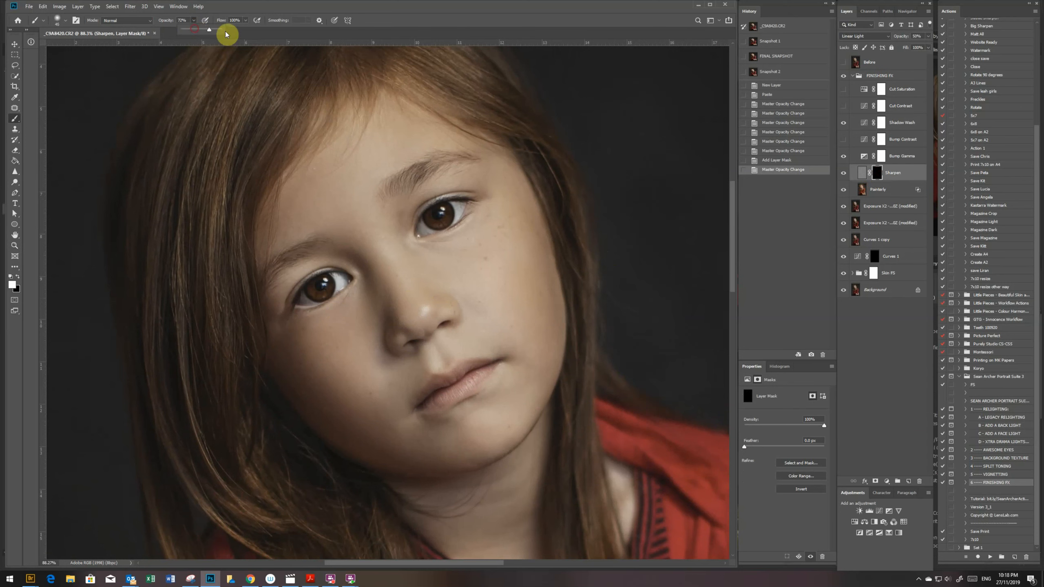
pyautogui.moveTo(307, 296); pyautogui.dragTo(335, 283)
pyautogui.click(455, 208)
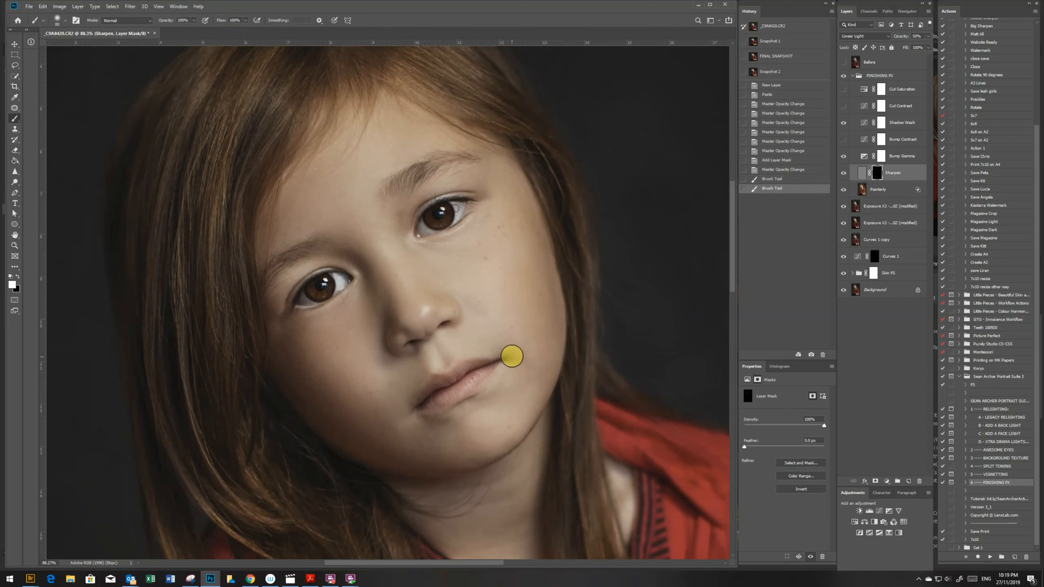
pyautogui.moveTo(442, 391); pyautogui.dragTo(490, 375)
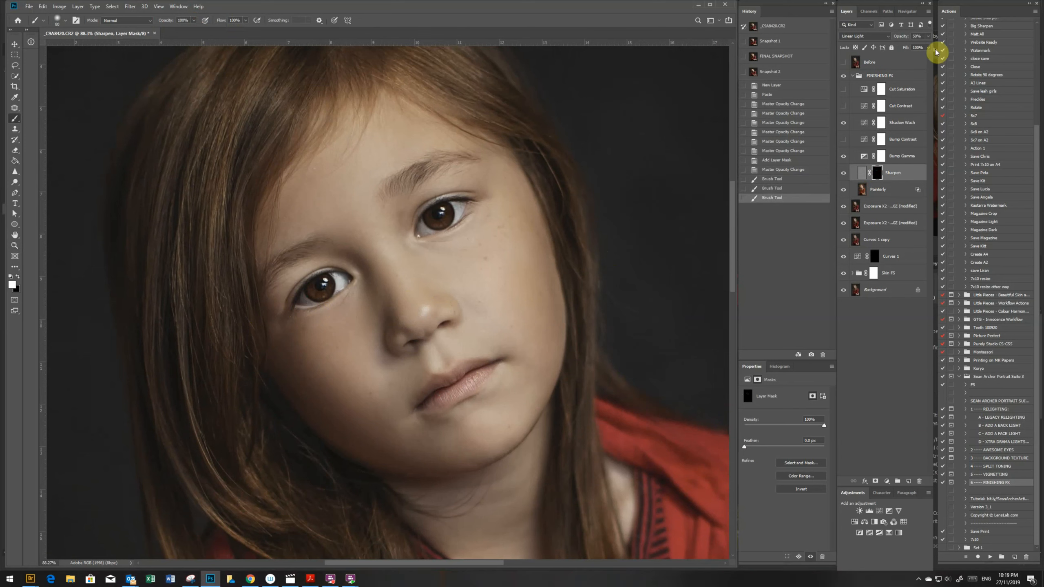
# - Lower the Sharpen layer's opacity to 29% and collapse the Finishing FX group
pyautogui.click(928, 36)
pyautogui.moveTo(902, 48); pyautogui.dragTo(901, 49)
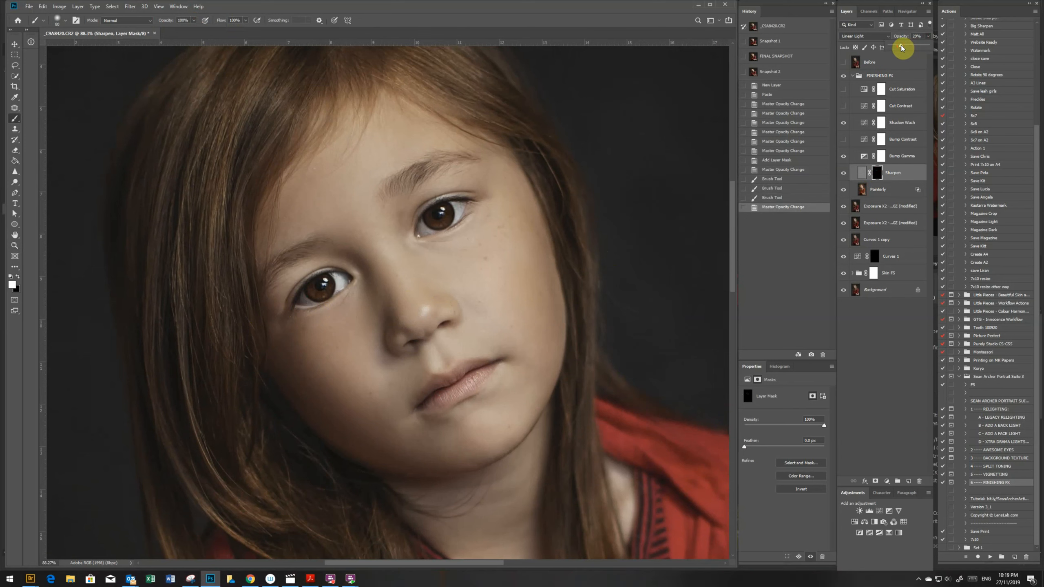
pyautogui.press('z')
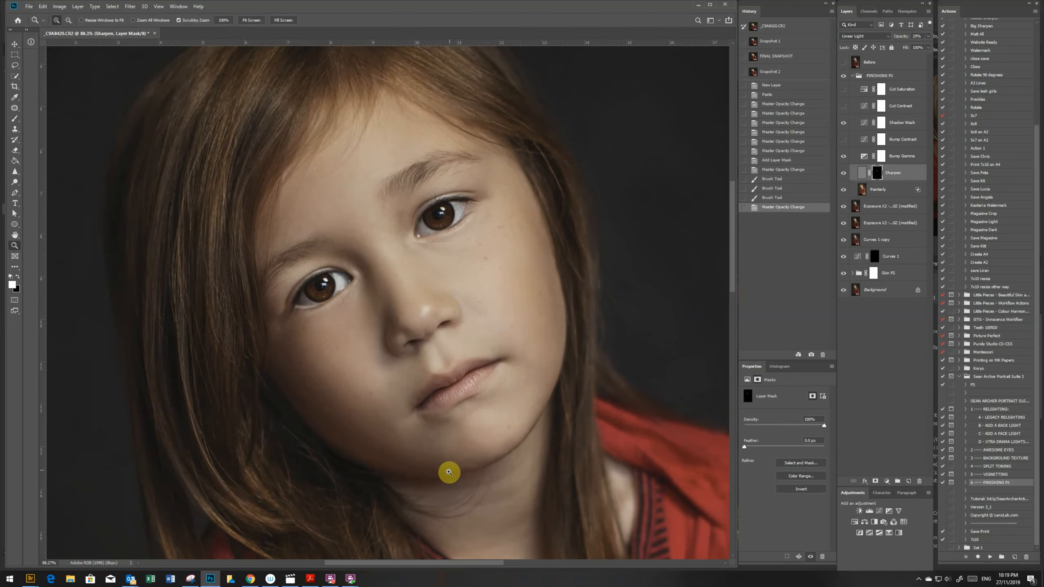
pyautogui.moveTo(450, 473); pyautogui.dragTo(386, 402)
pyautogui.moveTo(403, 360); pyautogui.dragTo(422, 379)
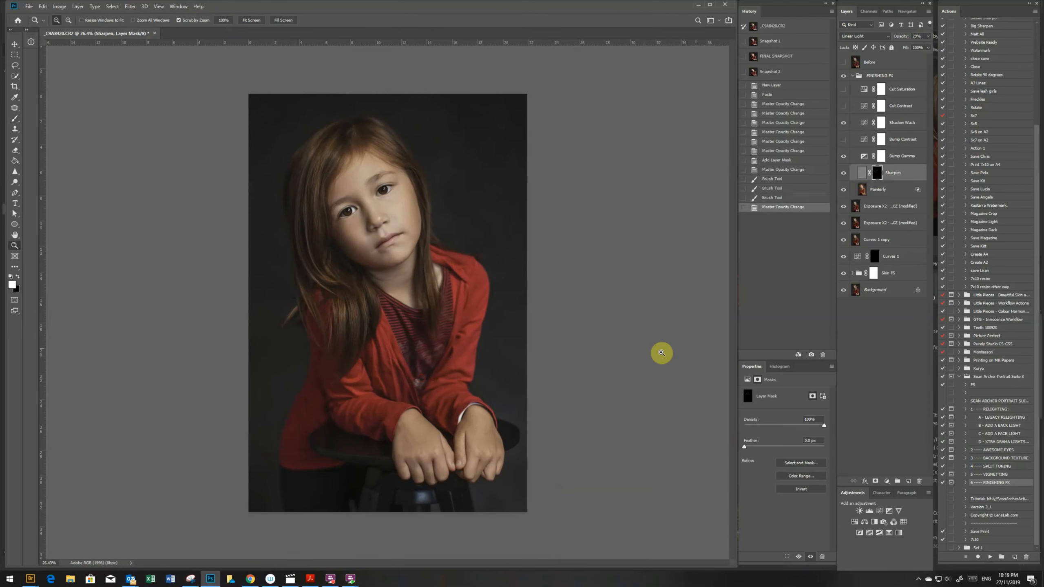
pyautogui.click(852, 75)
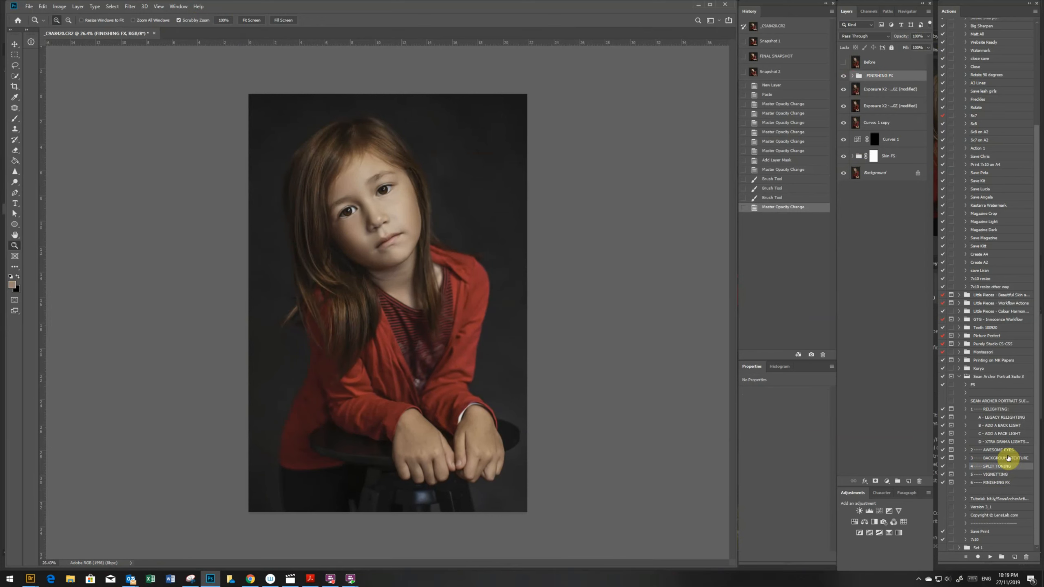
pyautogui.click(980, 459)
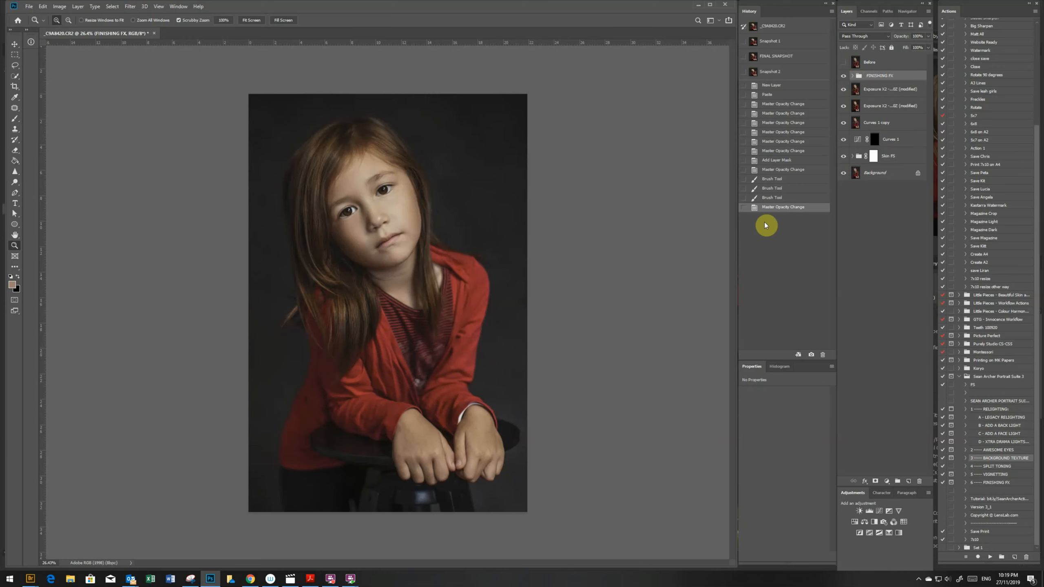
pyautogui.moveTo(373, 207)
pyautogui.mouseDown()
pyautogui.moveTo(406, 240)
pyautogui.moveTo(379, 190)
pyautogui.mouseUp()
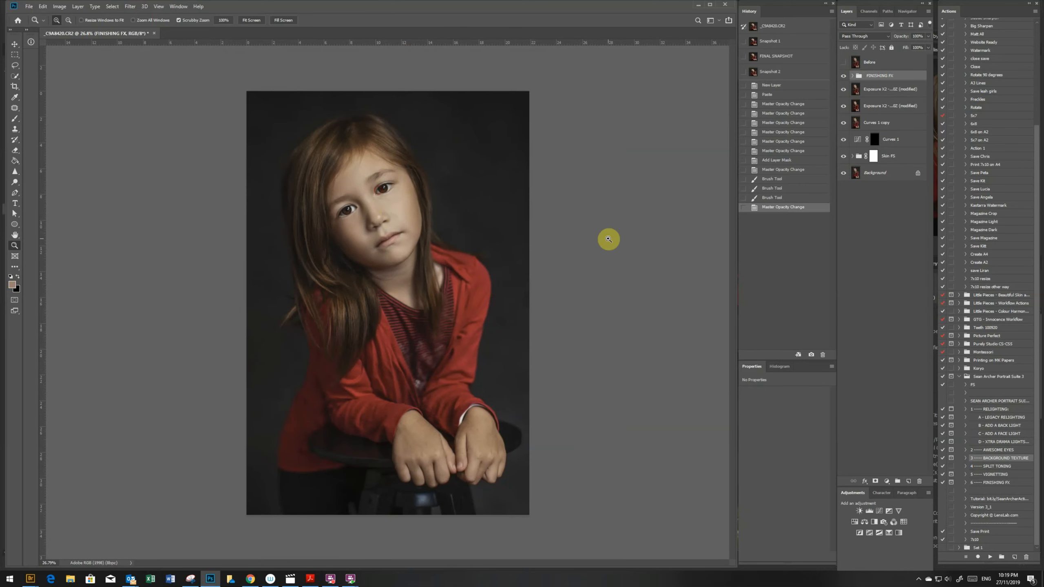